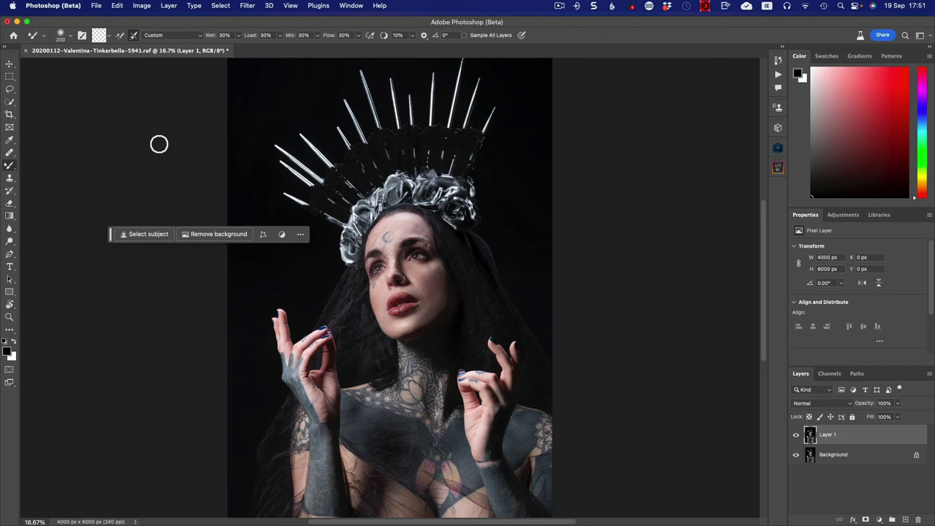
# Step: Launch Boris FX Optics on Layer 1 from the Filter menu and resize its window to full screen
pyautogui.click(246, 6)
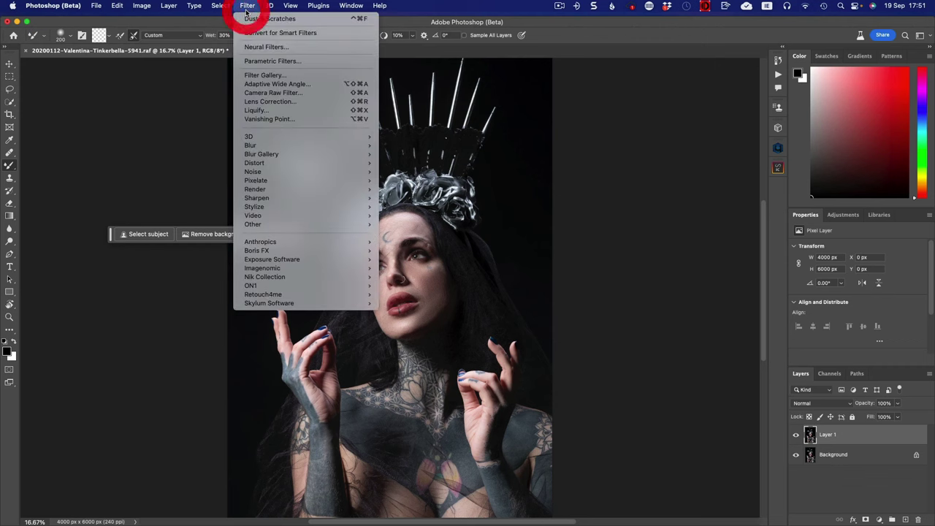
pyautogui.moveTo(303, 250)
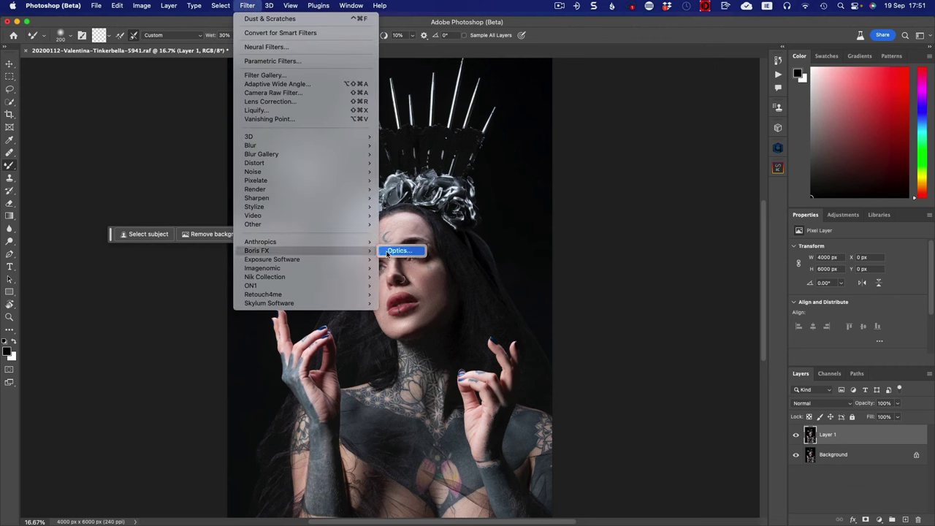
pyautogui.click(396, 251)
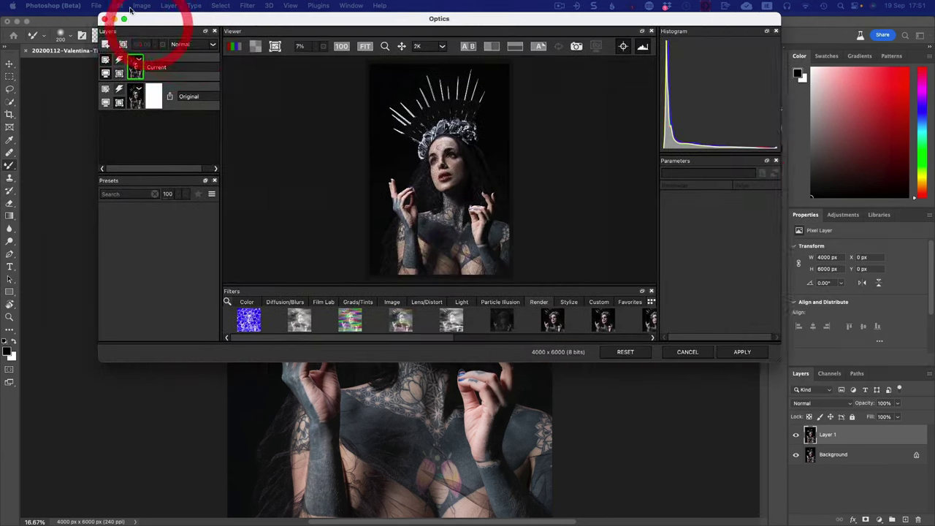
pyautogui.moveTo(132, 8); pyautogui.dragTo(33, 3)
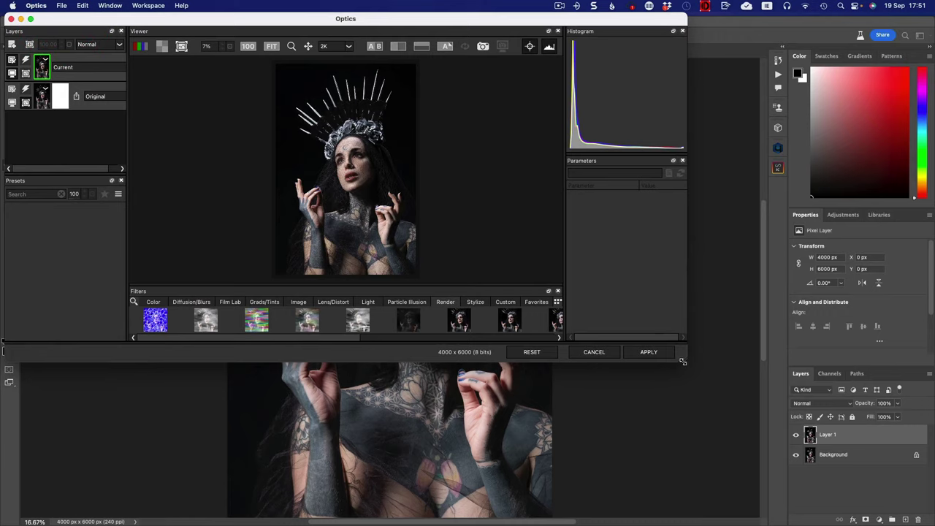
pyautogui.moveTo(682, 360); pyautogui.dragTo(926, 518)
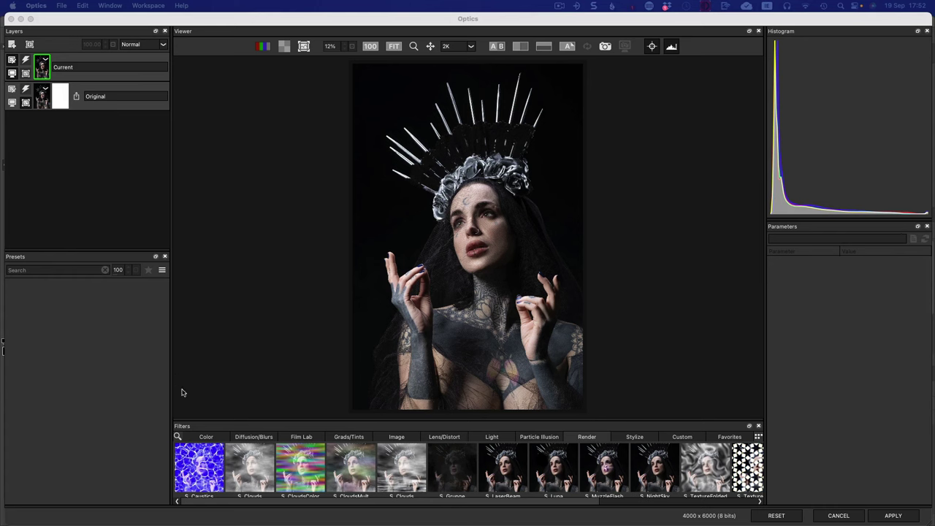
# Step: Search filters for 'magic' and apply Magic Sharp to the portrait
pyautogui.click(177, 436)
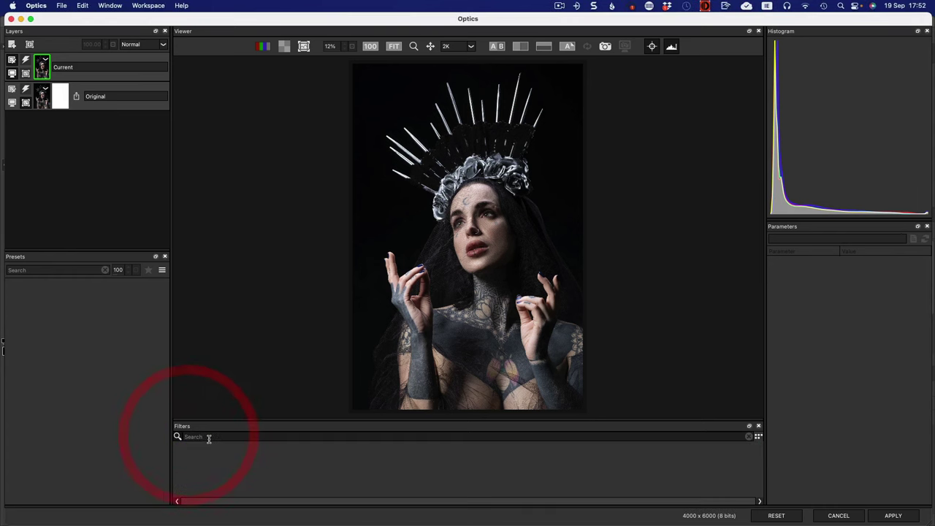
pyautogui.write('magic')
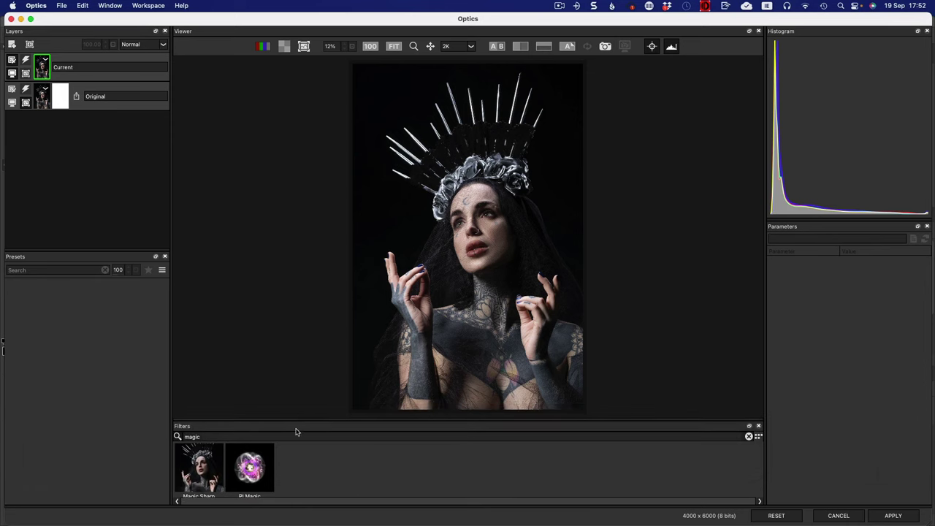
pyautogui.moveTo(305, 419)
pyautogui.mouseDown()
pyautogui.moveTo(305, 399)
pyautogui.moveTo(305, 411)
pyautogui.mouseUp()
pyautogui.click(208, 452)
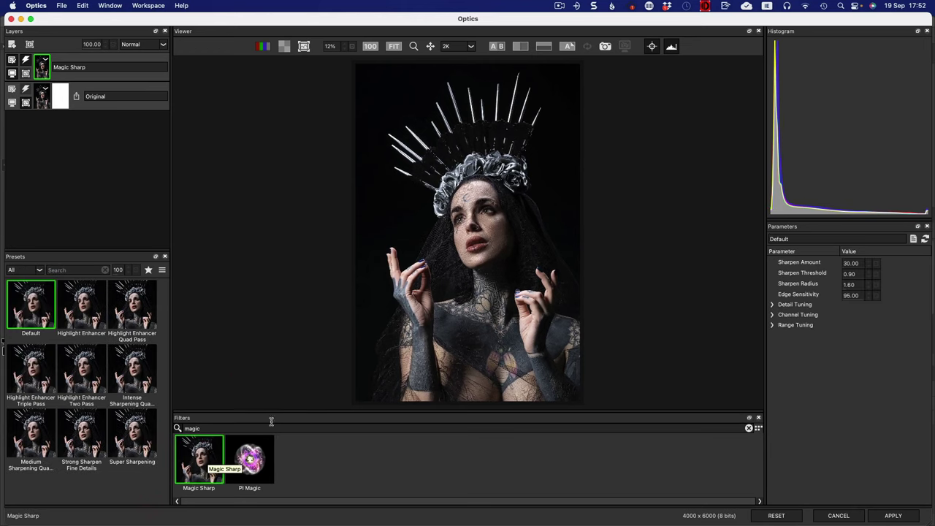
# Step: Compare Magic Sharp against the original in A B split view at 22% zoom
pyautogui.click(497, 47)
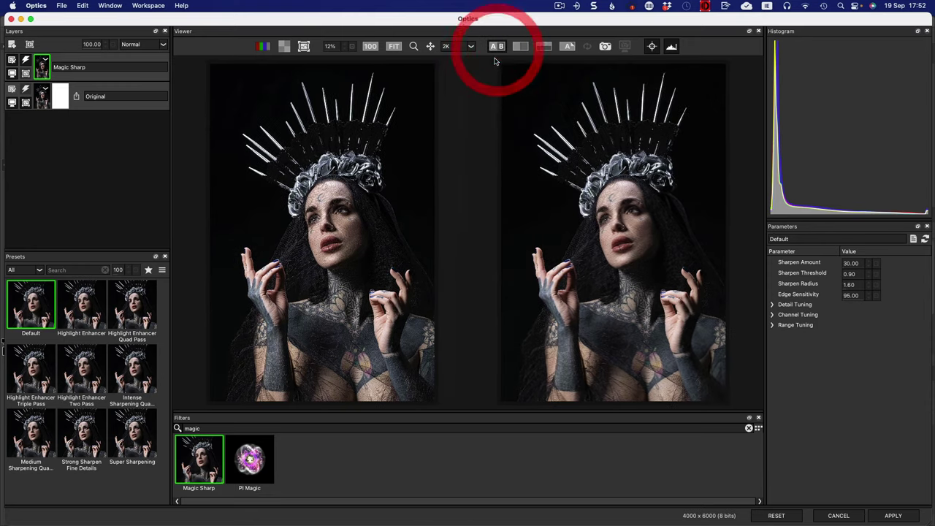
pyautogui.click(346, 46)
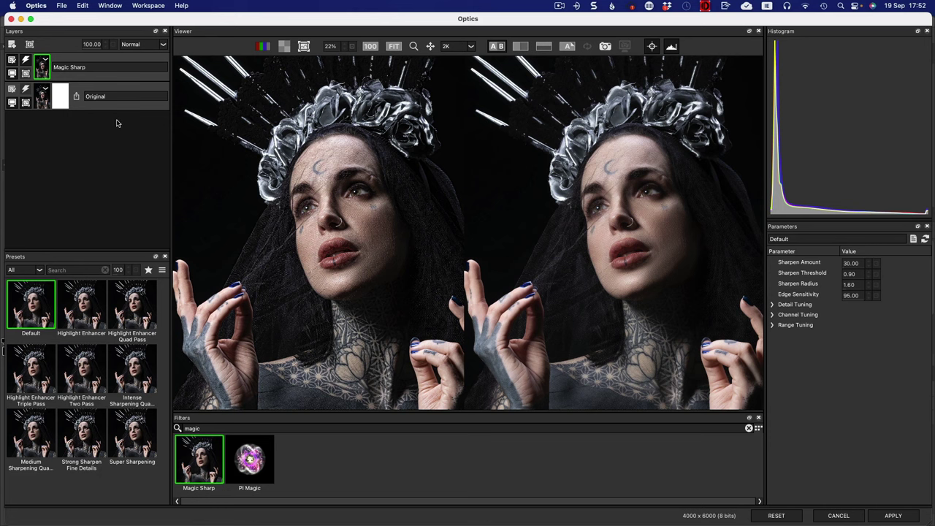
pyautogui.click(210, 431)
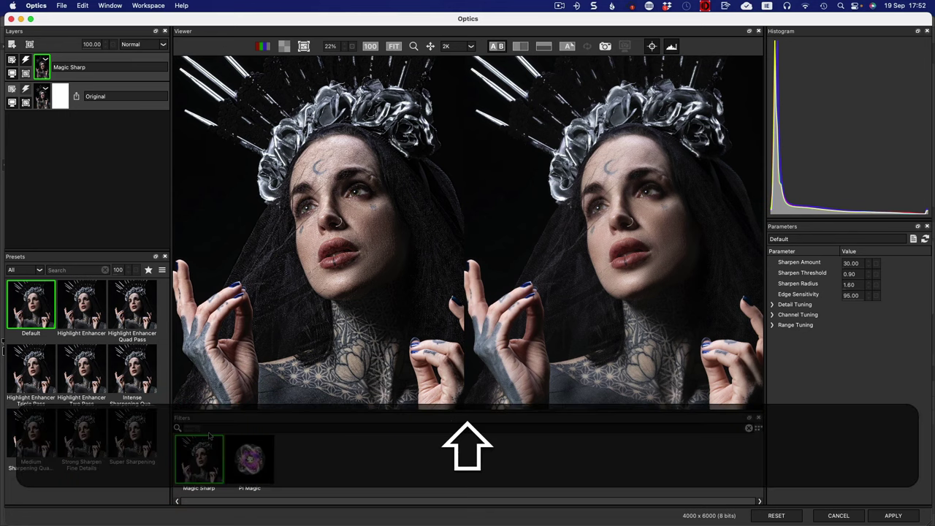
# Step: Replace the sharpening with Smoke and Fog, fit the full image, and add an empty layer above
pyautogui.write('Smoke')
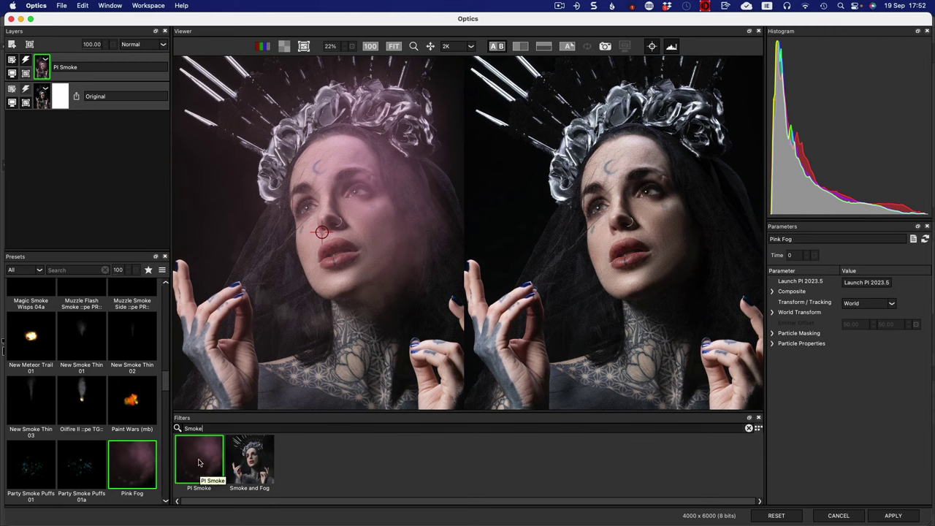
pyautogui.click(254, 462)
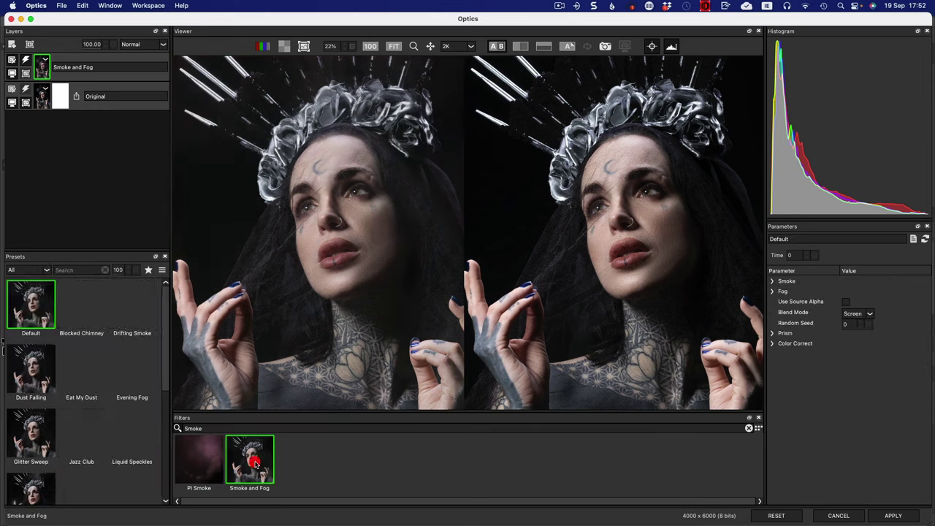
pyautogui.click(496, 47)
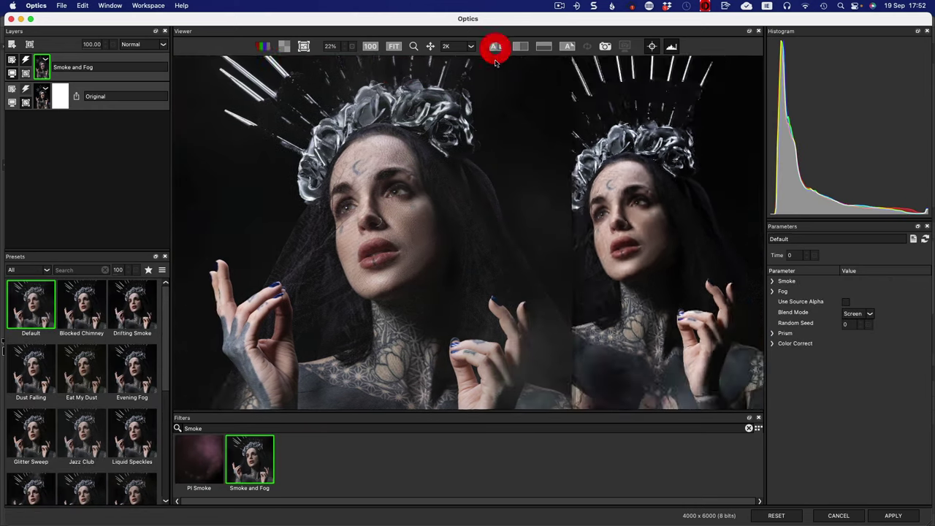
pyautogui.click(496, 47)
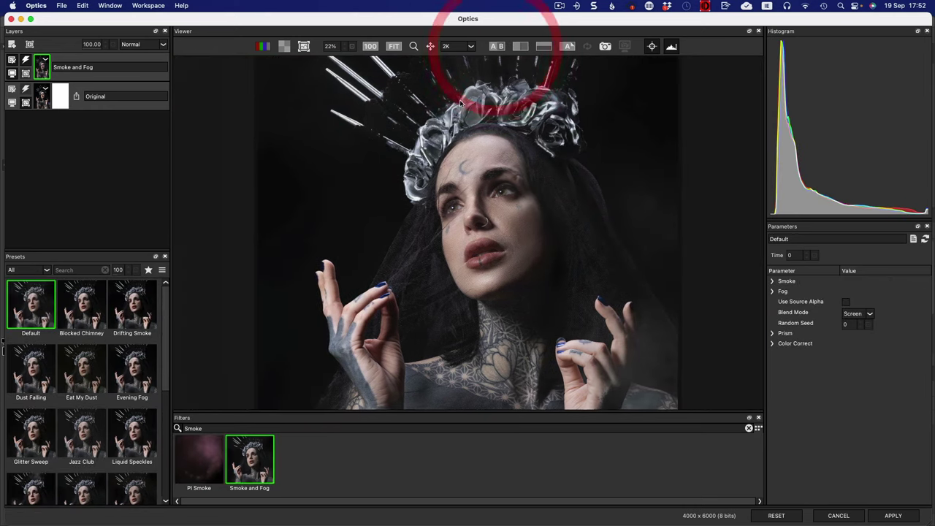
pyautogui.click(394, 46)
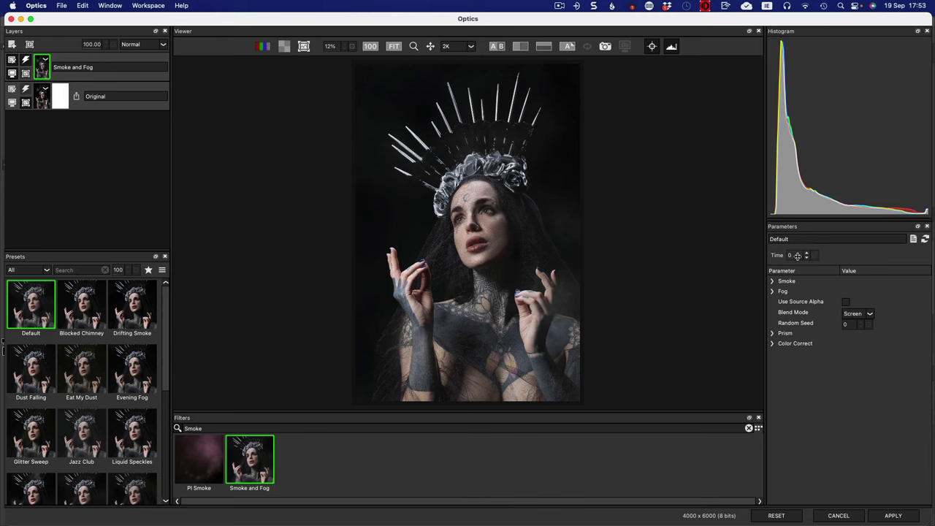
pyautogui.moveTo(809, 255); pyautogui.dragTo(858, 259)
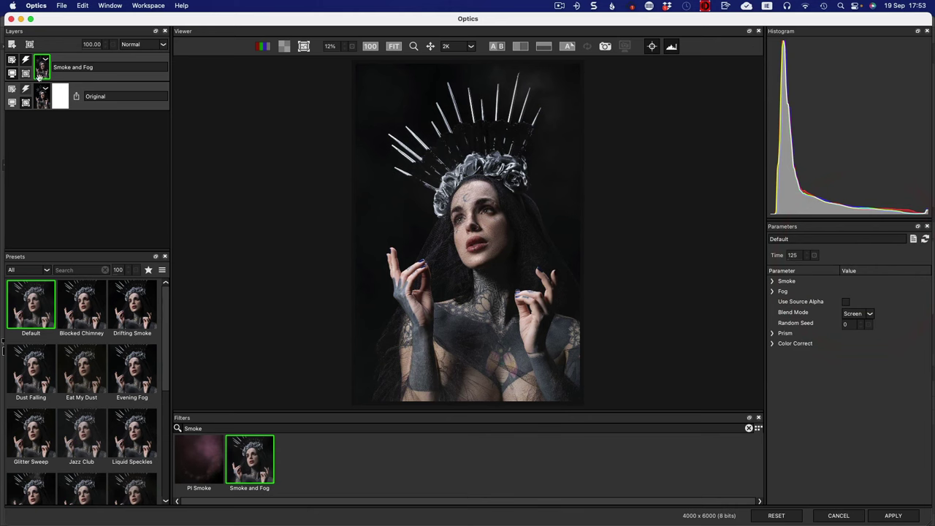
pyautogui.click(12, 46)
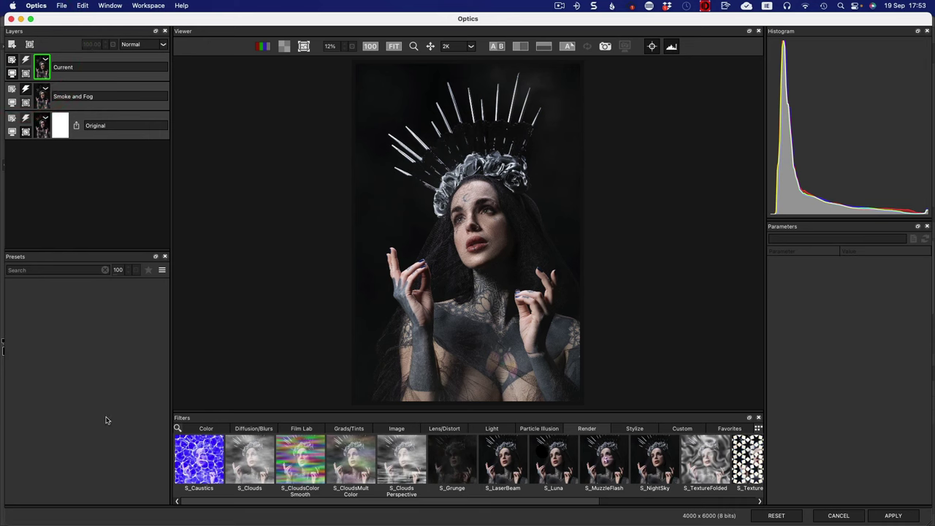
# Step: Apply Smoke and Fog to the new layer and expand its Smoke and Fog parameter groups
pyautogui.click(177, 428)
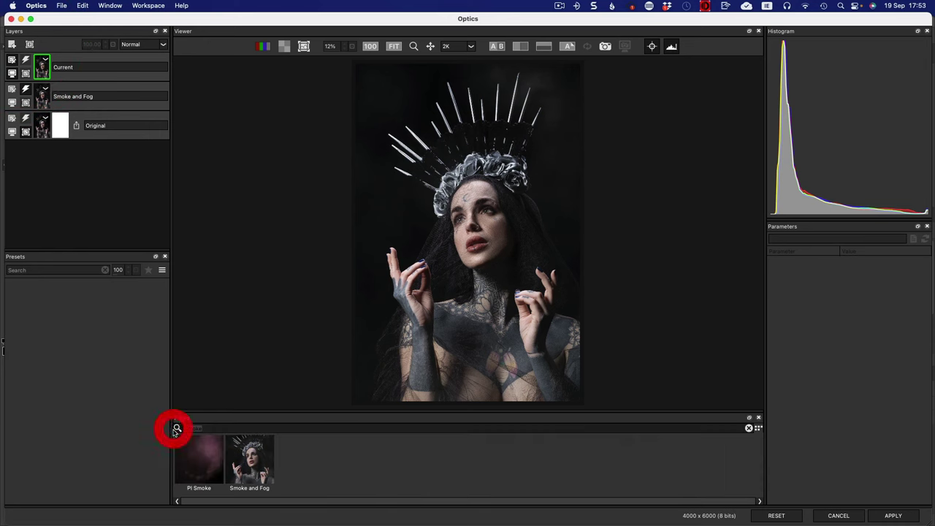
pyautogui.click(263, 471)
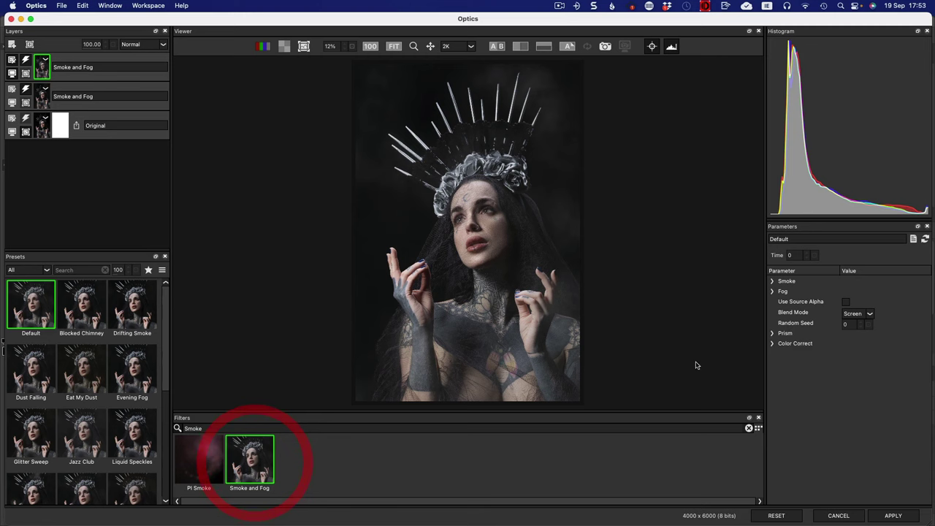
pyautogui.click(772, 292)
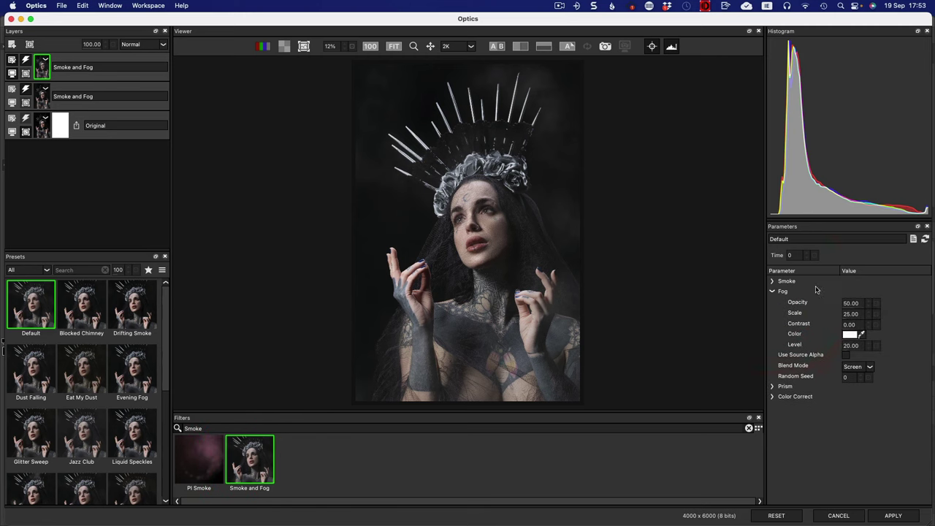
pyautogui.click(772, 281)
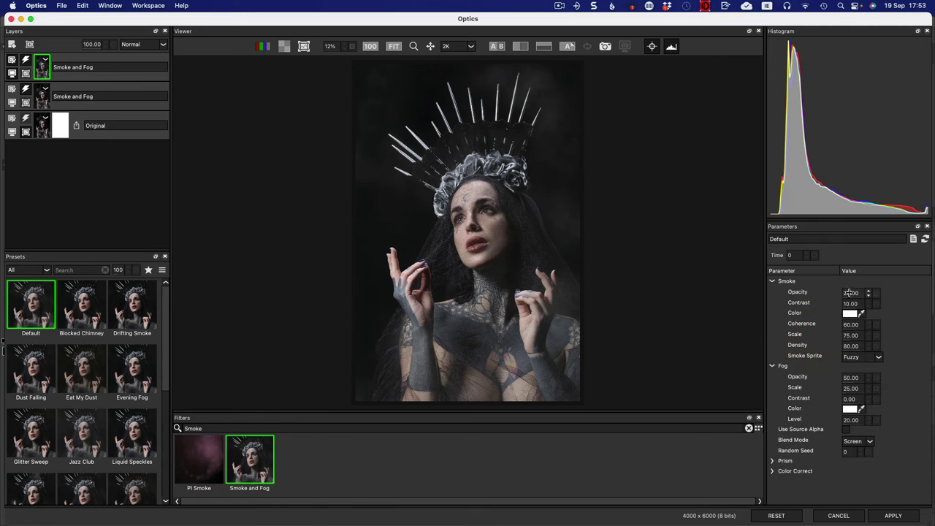
# Step: Set smoke opacity 31, scale 81, density 75, fog opacity 46, and Blob smoke sprite
pyautogui.moveTo(849, 293); pyautogui.dragTo(858, 293)
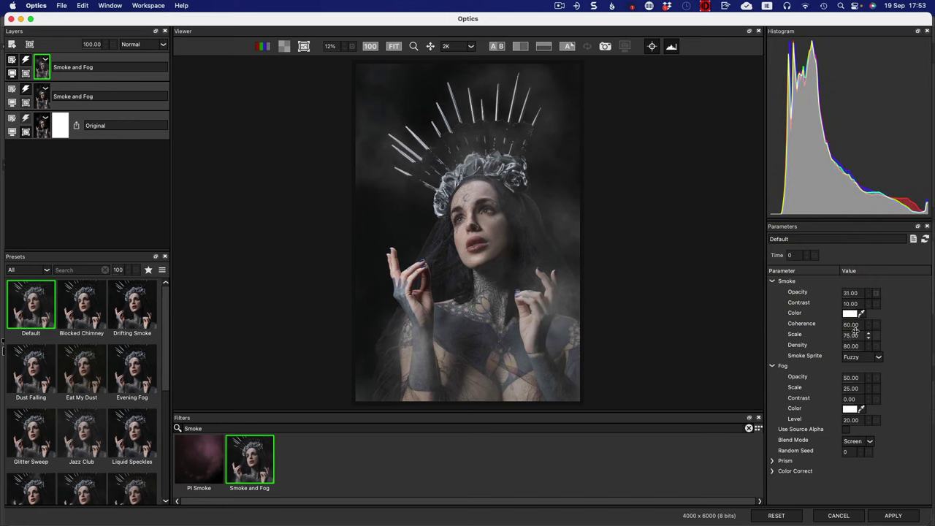
pyautogui.moveTo(853, 335); pyautogui.dragTo(864, 336)
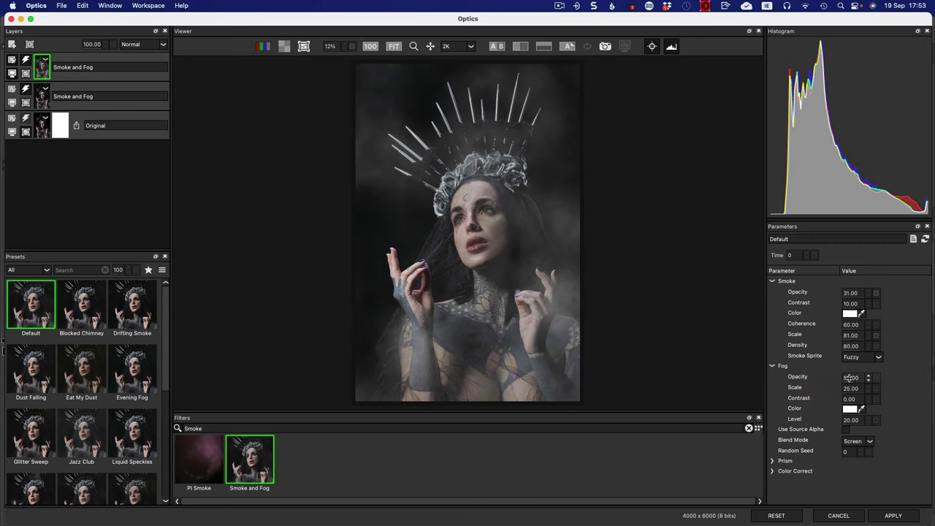
pyautogui.moveTo(848, 376); pyautogui.dragTo(843, 376)
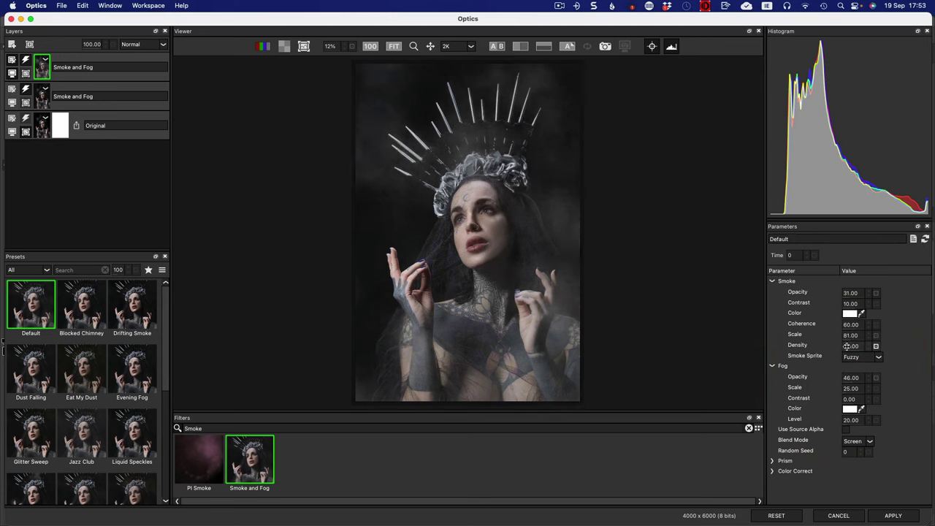
pyautogui.moveTo(853, 346); pyautogui.dragTo(845, 348)
pyautogui.click(869, 357)
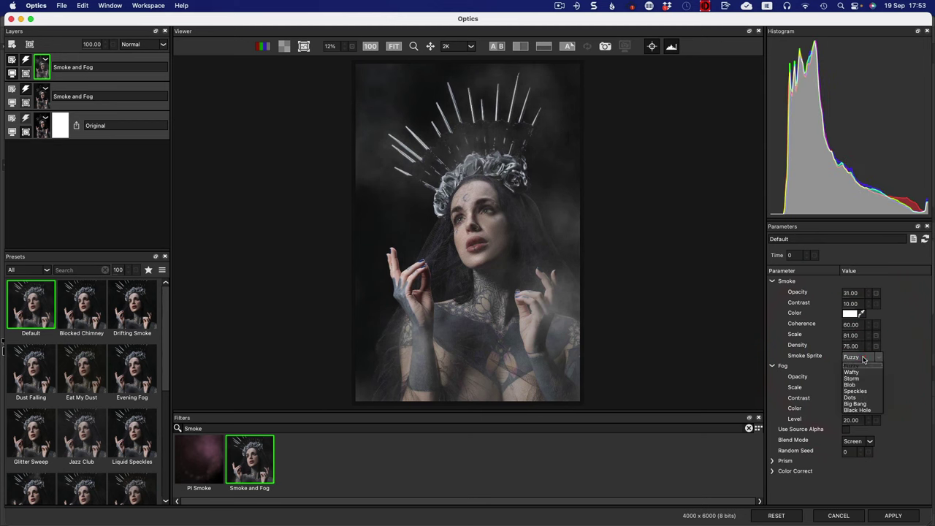
pyautogui.click(854, 379)
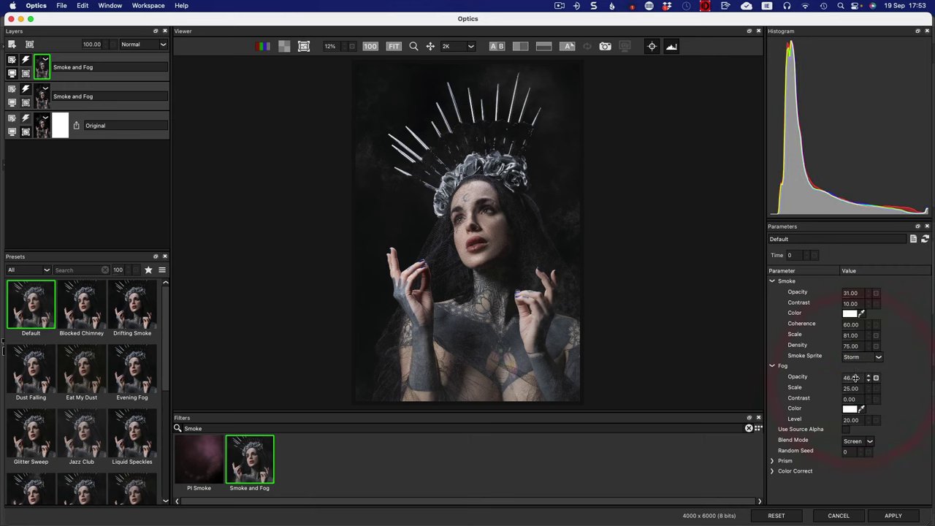
pyautogui.click(860, 356)
pyautogui.click(850, 386)
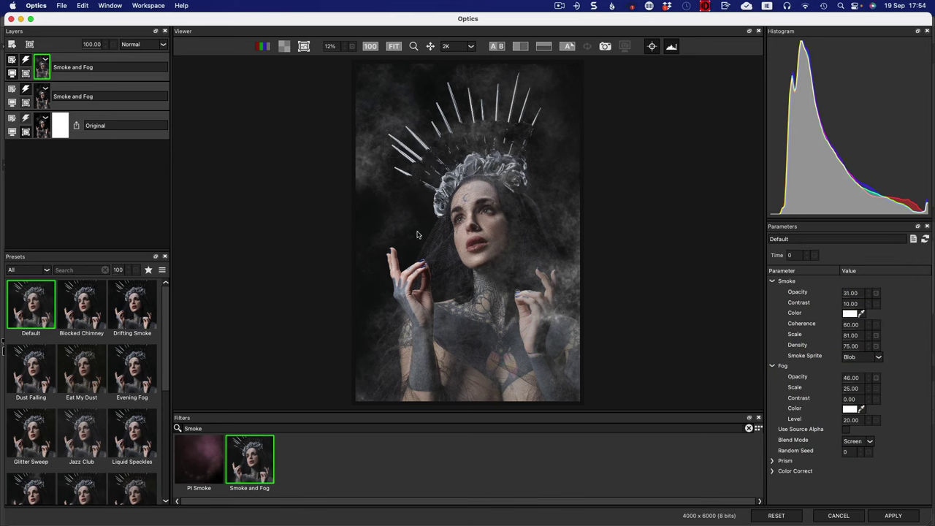
# Step: Paint keep and exclude strokes on a new mask for the top smoke layer, then generate it
pyautogui.click(29, 44)
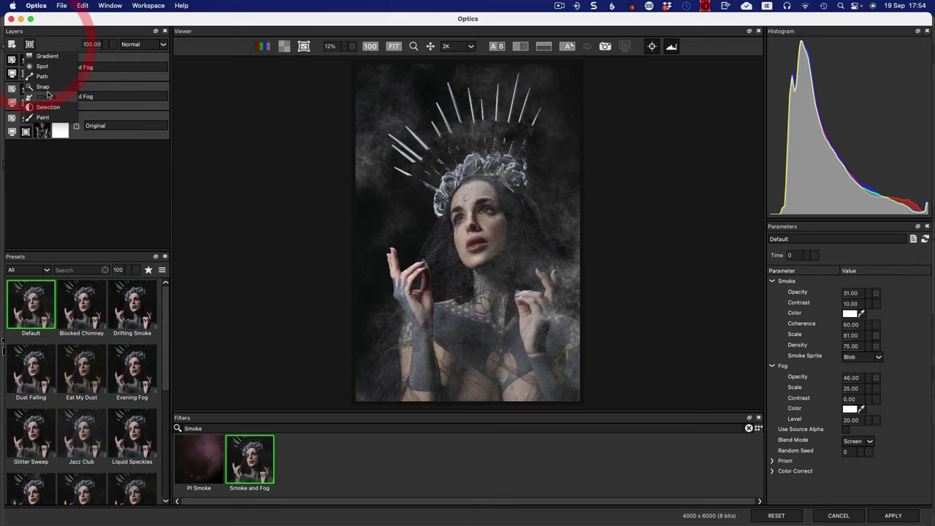
pyautogui.click(48, 98)
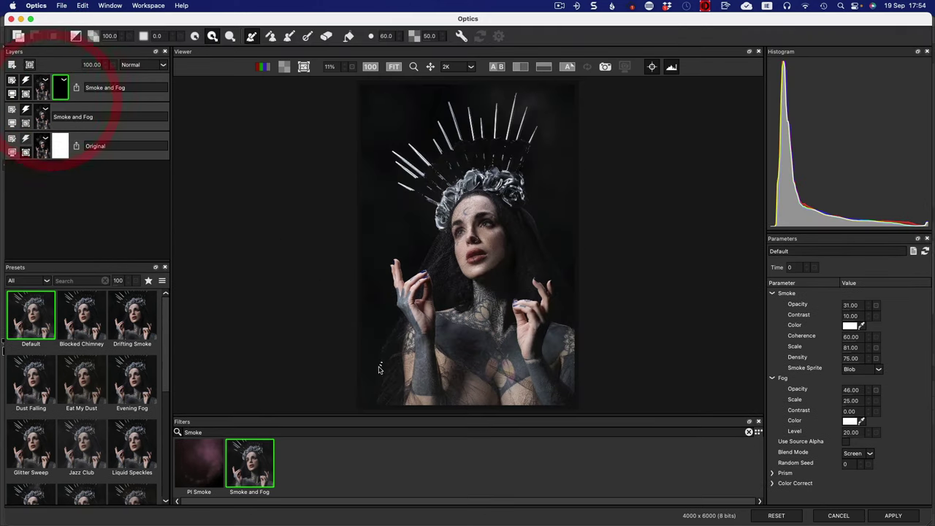
pyautogui.moveTo(367, 398)
pyautogui.mouseDown()
pyautogui.moveTo(382, 238)
pyautogui.moveTo(412, 224)
pyautogui.moveTo(378, 175)
pyautogui.moveTo(406, 114)
pyautogui.moveTo(441, 93)
pyautogui.moveTo(527, 90)
pyautogui.moveTo(546, 110)
pyautogui.moveTo(553, 197)
pyautogui.moveTo(573, 273)
pyautogui.mouseUp()
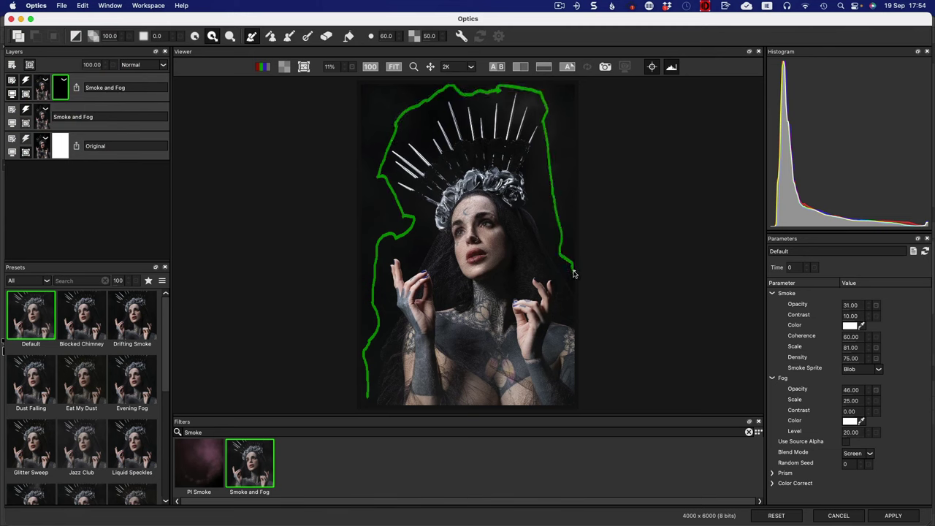
pyautogui.moveTo(391, 400)
pyautogui.mouseDown()
pyautogui.moveTo(417, 343)
pyautogui.moveTo(394, 267)
pyautogui.moveTo(420, 285)
pyautogui.moveTo(442, 256)
pyautogui.moveTo(448, 217)
pyautogui.moveTo(427, 192)
pyautogui.moveTo(496, 146)
pyautogui.moveTo(518, 153)
pyautogui.moveTo(515, 228)
pyautogui.moveTo(575, 326)
pyautogui.mouseUp()
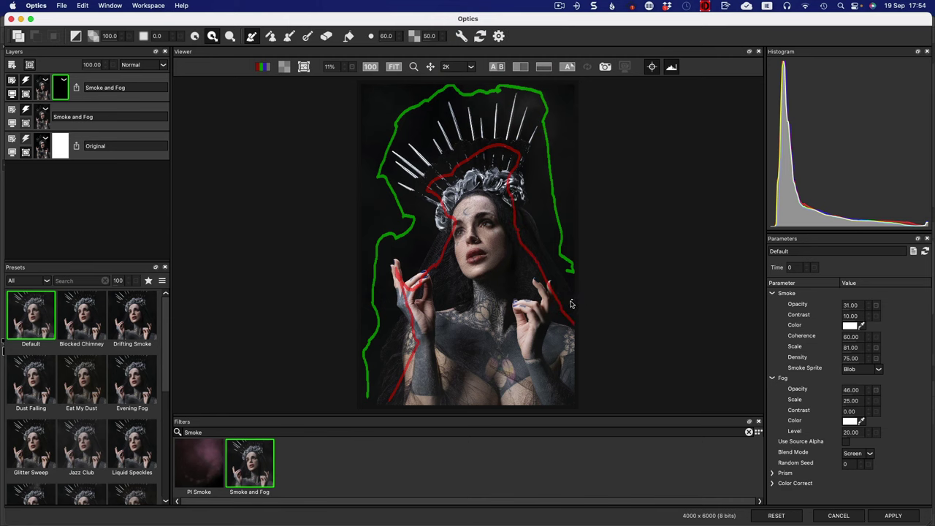
pyautogui.click(498, 36)
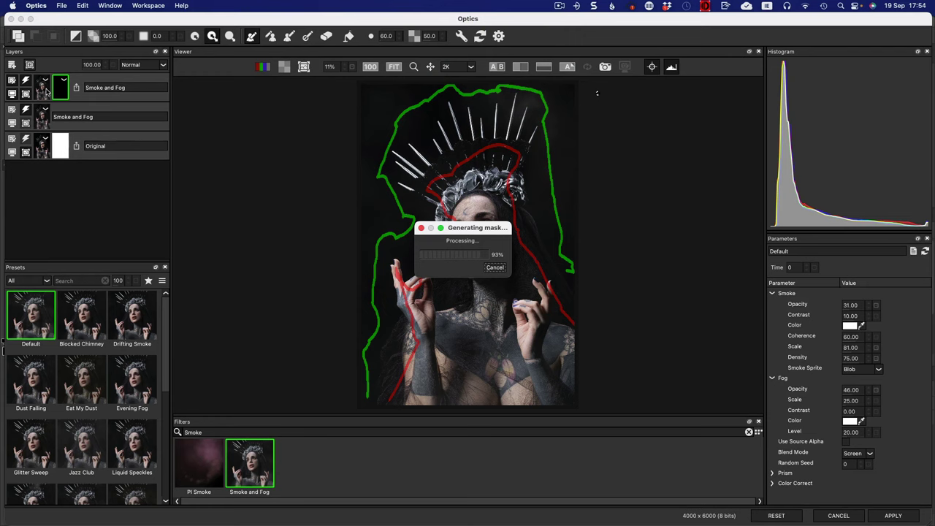
pyautogui.click(42, 89)
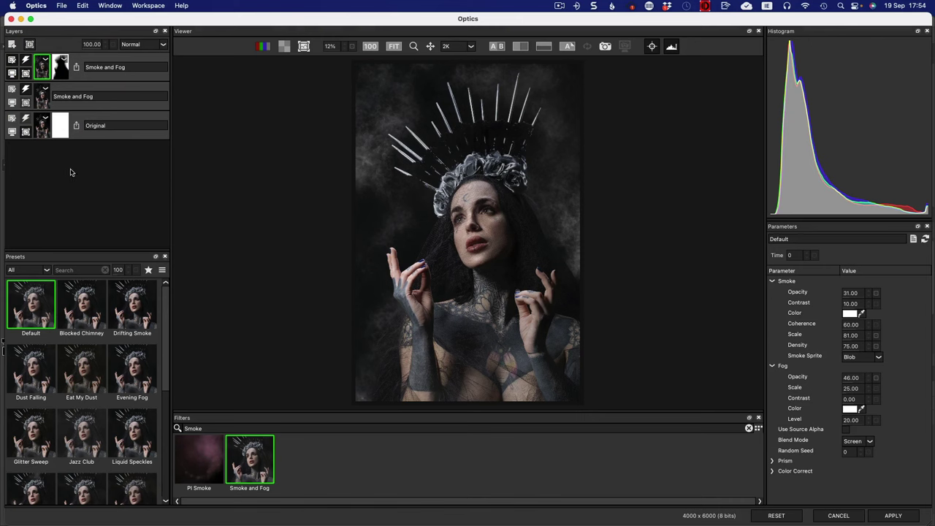
# Step: Set the lower Smoke and Fog layer's smoke opacity to 23
pyautogui.click(46, 101)
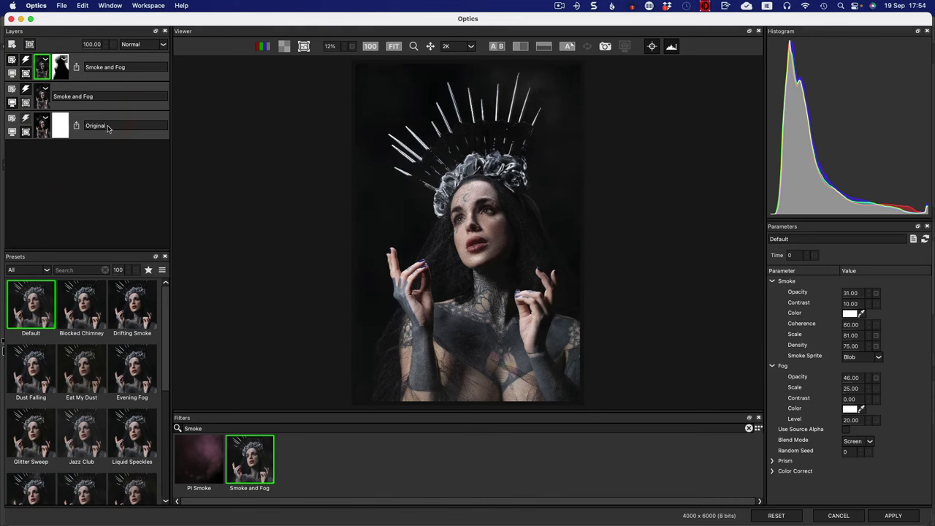
pyautogui.click(42, 96)
pyautogui.moveTo(860, 293); pyautogui.dragTo(868, 296)
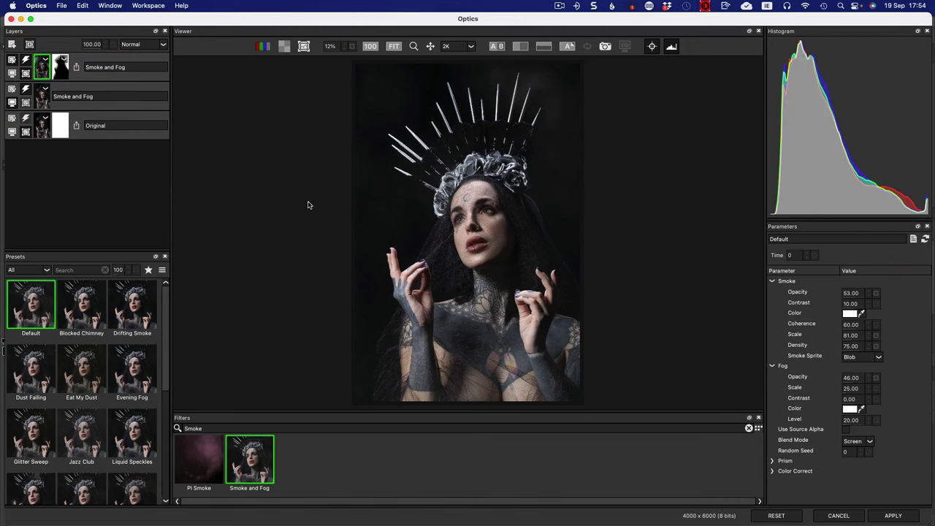
pyautogui.click(41, 99)
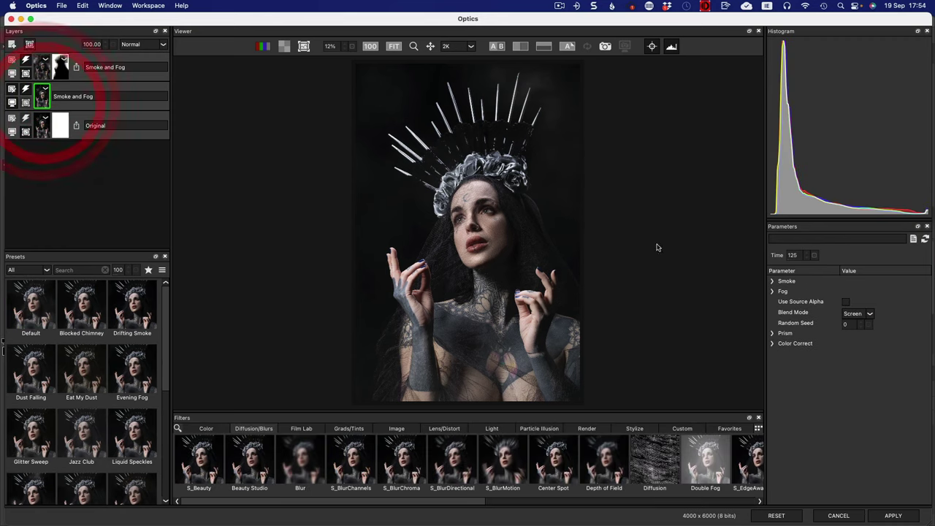
pyautogui.click(772, 282)
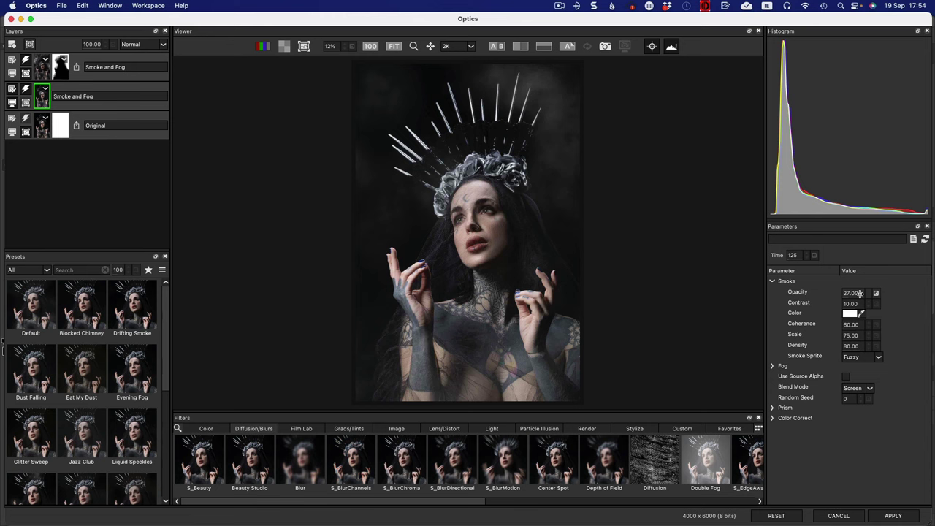
pyautogui.moveTo(859, 293); pyautogui.dragTo(854, 292)
# Step: Thin the masked top layer's smoke opacity to 36
pyautogui.click(58, 73)
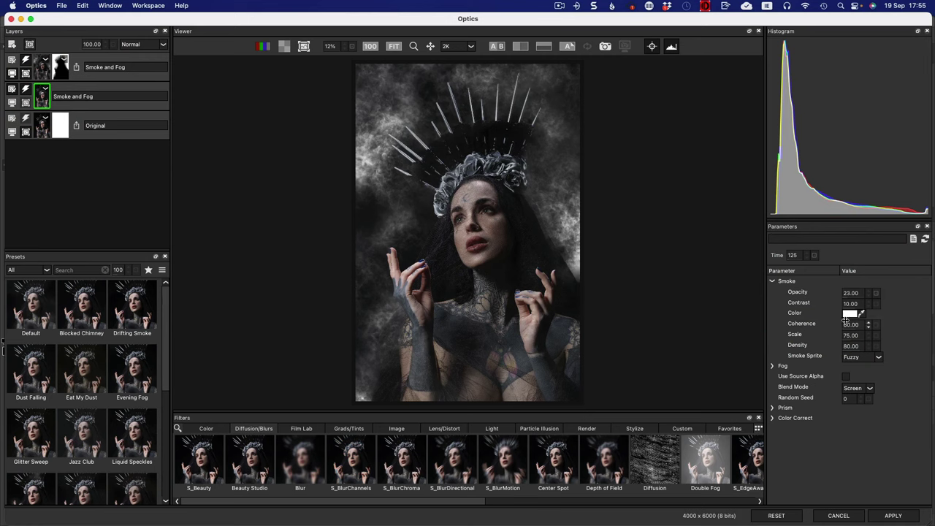
pyautogui.moveTo(850, 293); pyautogui.dragTo(840, 290)
pyautogui.click(42, 69)
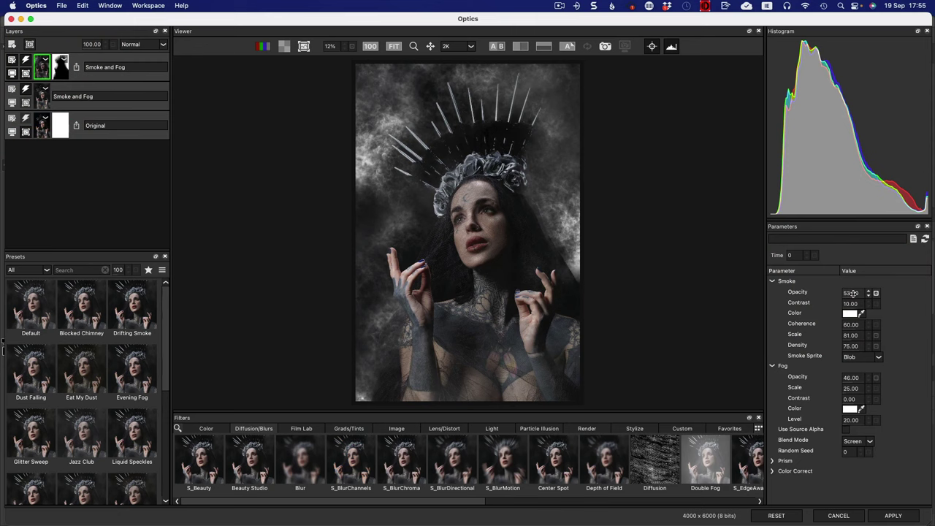
pyautogui.moveTo(853, 293); pyautogui.dragTo(840, 292)
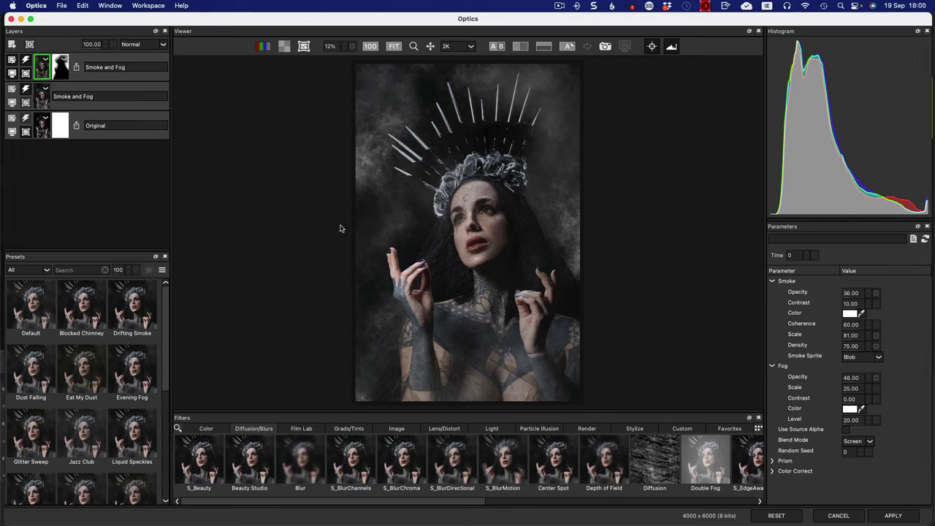
# Step: Add a new layer and apply the Orbs filter to it
pyautogui.click(12, 44)
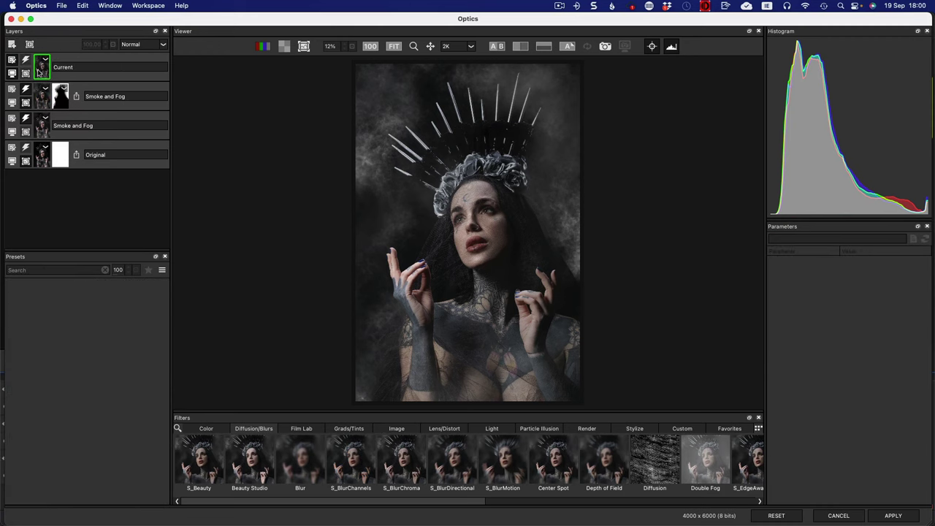
pyautogui.click(177, 429)
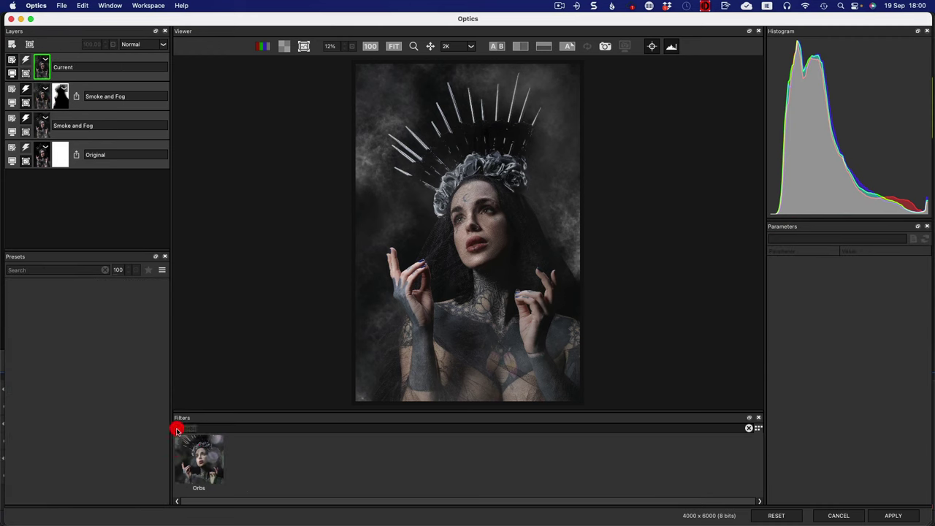
pyautogui.click(198, 461)
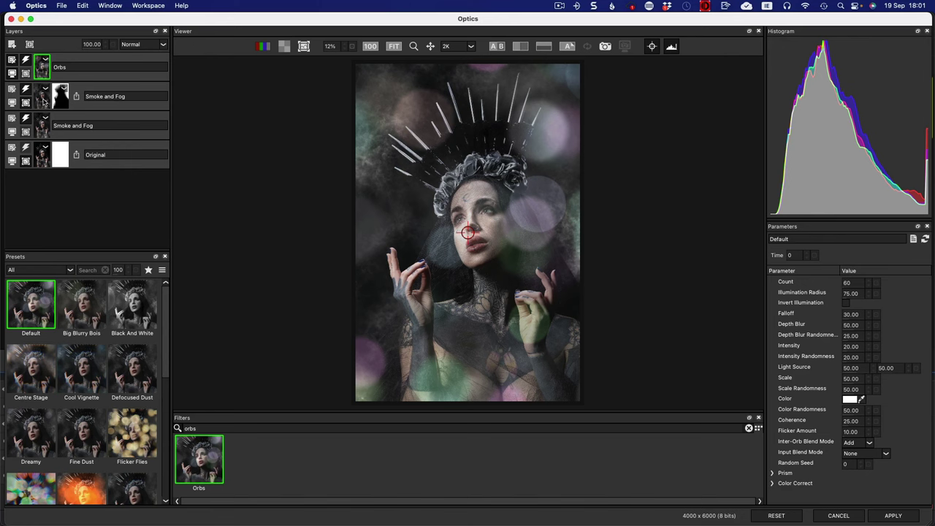
# Step: Toggle the orbs and smoke layers' visibility to compare against the original
pyautogui.click(43, 87)
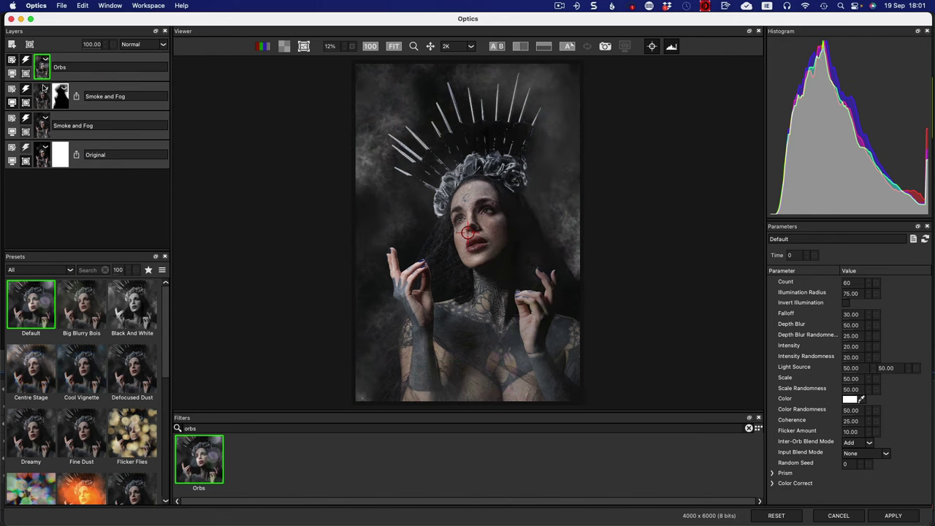
pyautogui.click(44, 119)
pyautogui.click(43, 104)
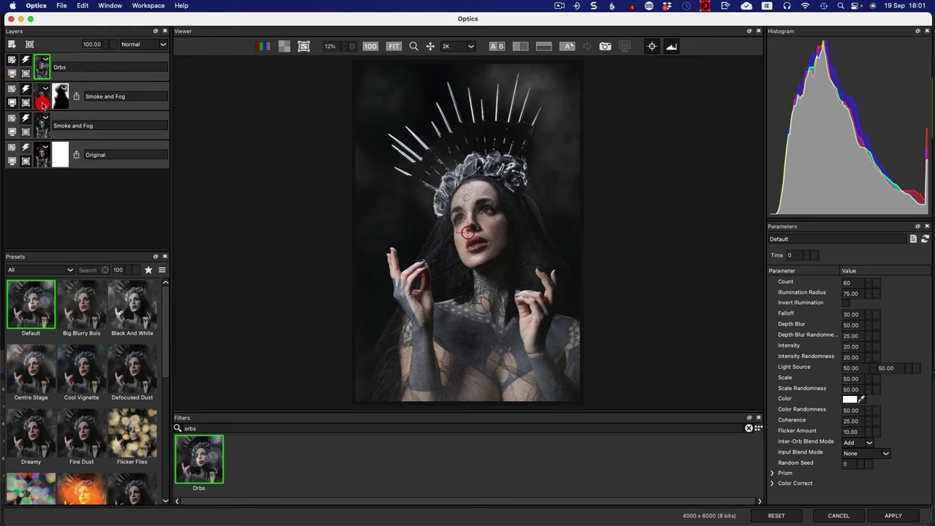
pyautogui.click(41, 73)
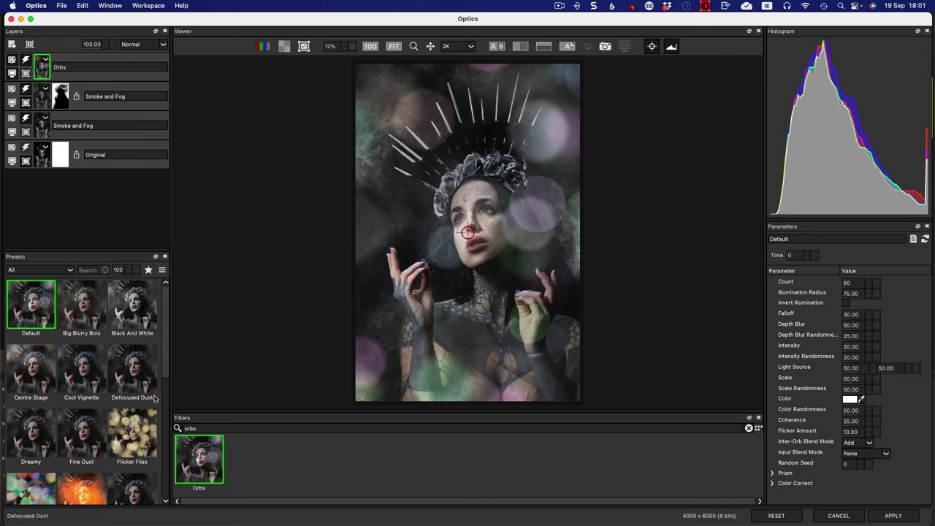
# Step: Apply the Flicker Flies orbs preset, testing Invert Illumination but leaving it off
pyautogui.click(133, 434)
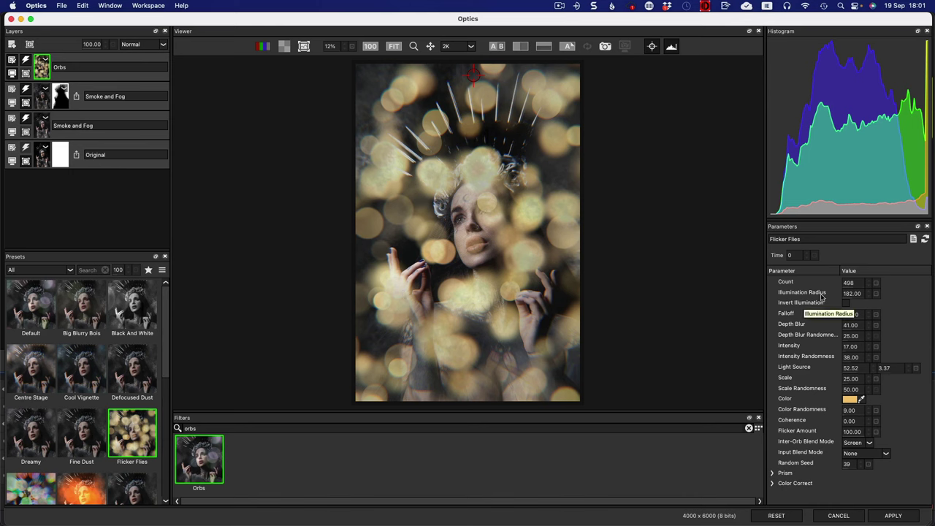
pyautogui.click(846, 303)
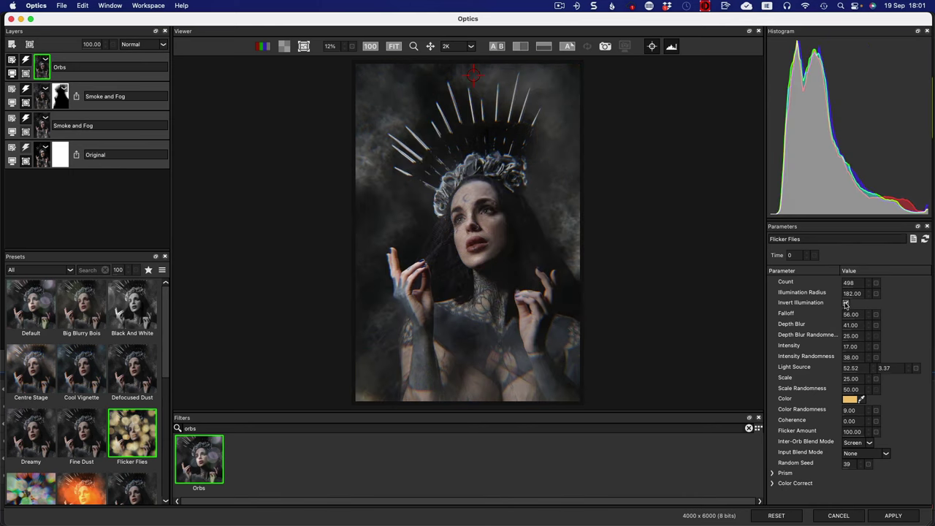
pyautogui.click(846, 303)
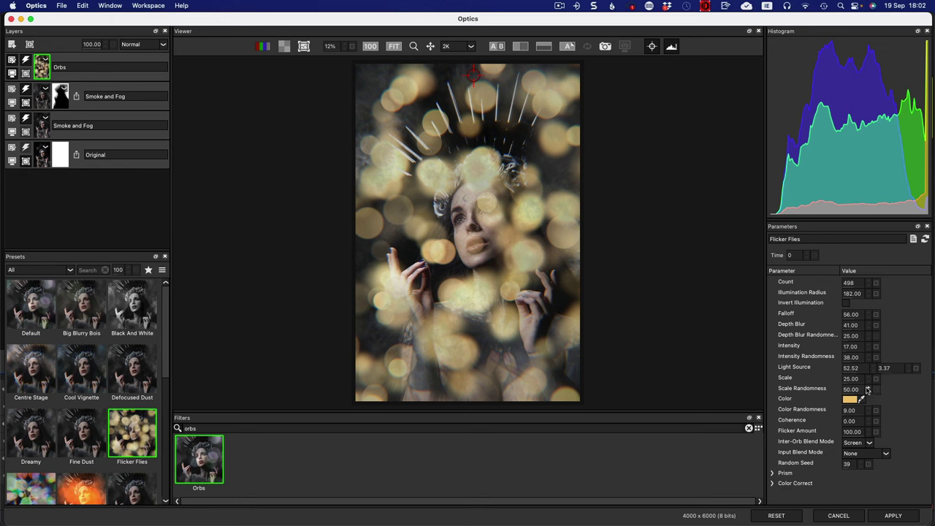
# Step: Set orb Scale 31 and Scale Randomness 60, and move the light source upper left
pyautogui.click(866, 387)
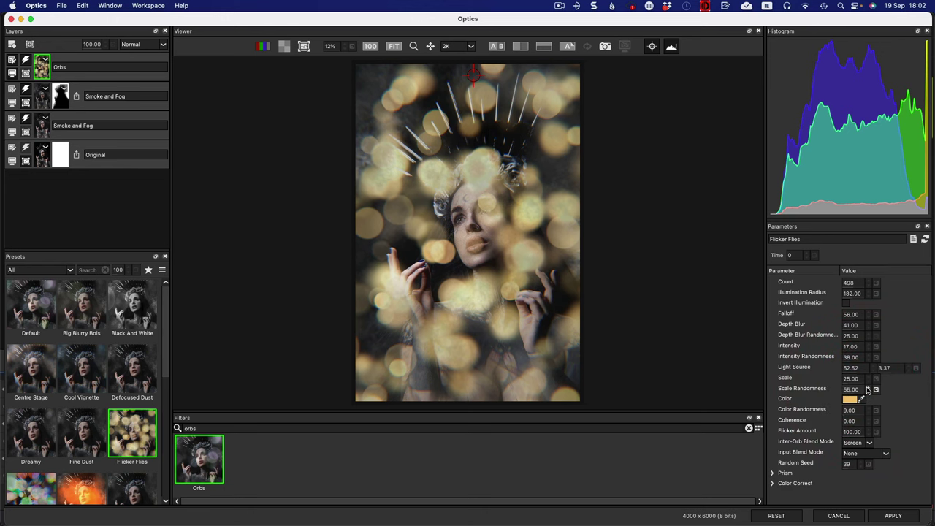
pyautogui.click(867, 388)
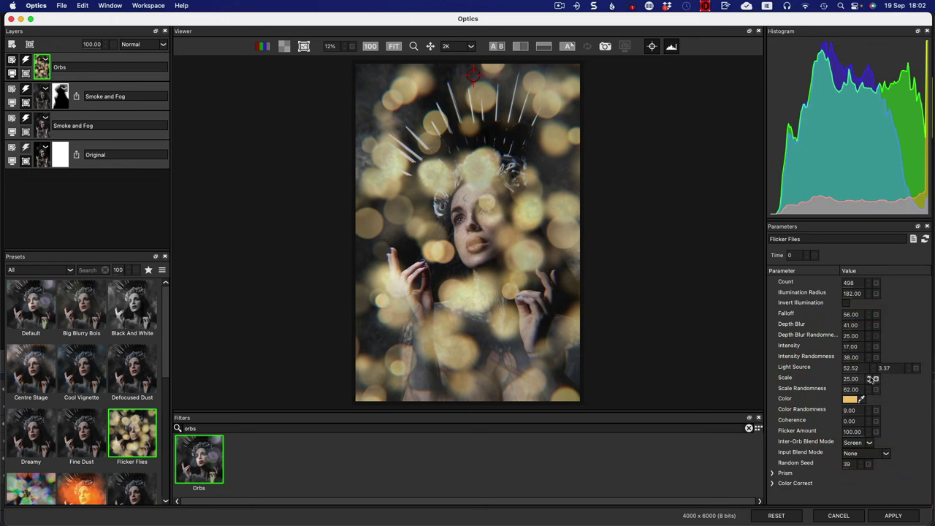
pyautogui.click(868, 378)
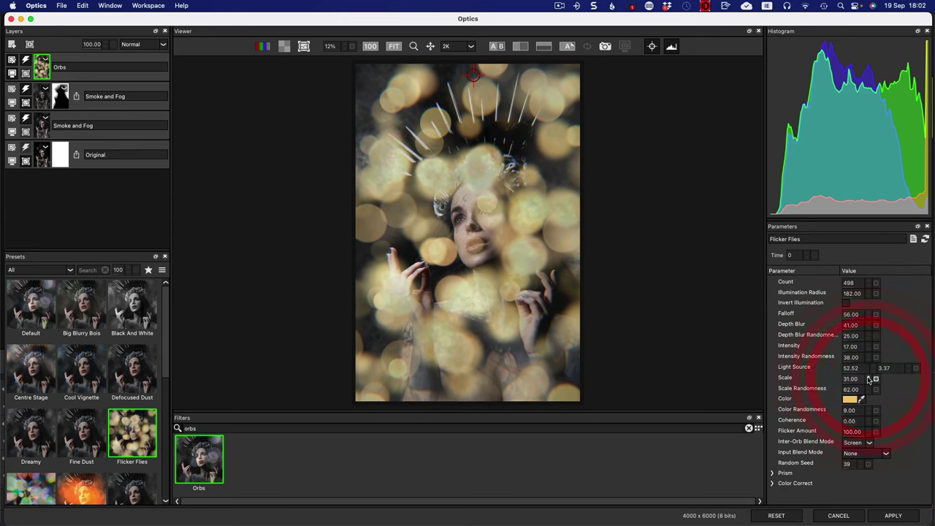
pyautogui.click(867, 392)
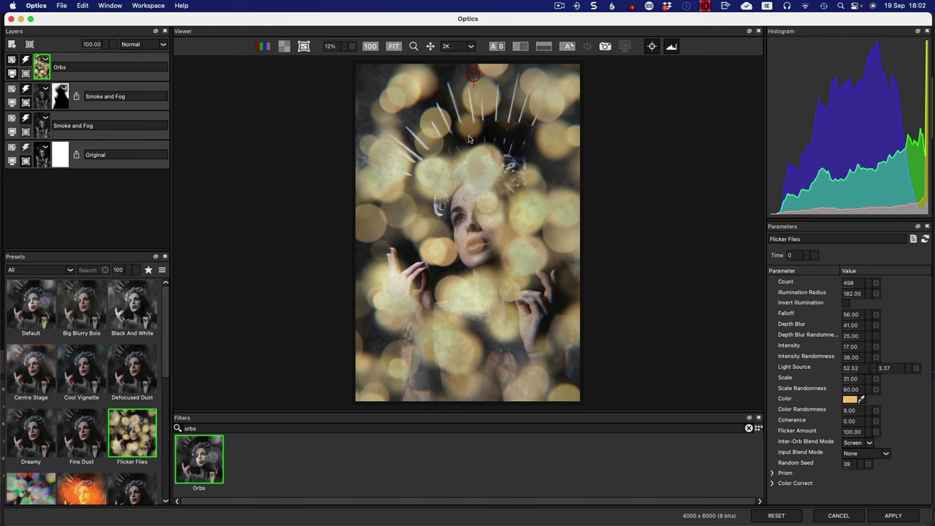
pyautogui.moveTo(474, 66); pyautogui.dragTo(385, 116)
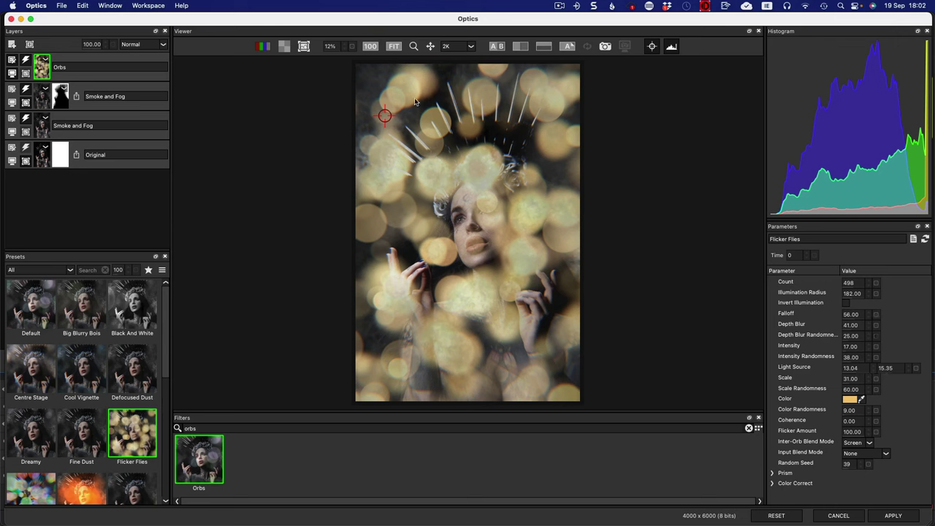
# Step: Set orb Falloff 51, Intensity 21 and Intensity Randomness 54
pyautogui.click(868, 317)
pyautogui.click(868, 347)
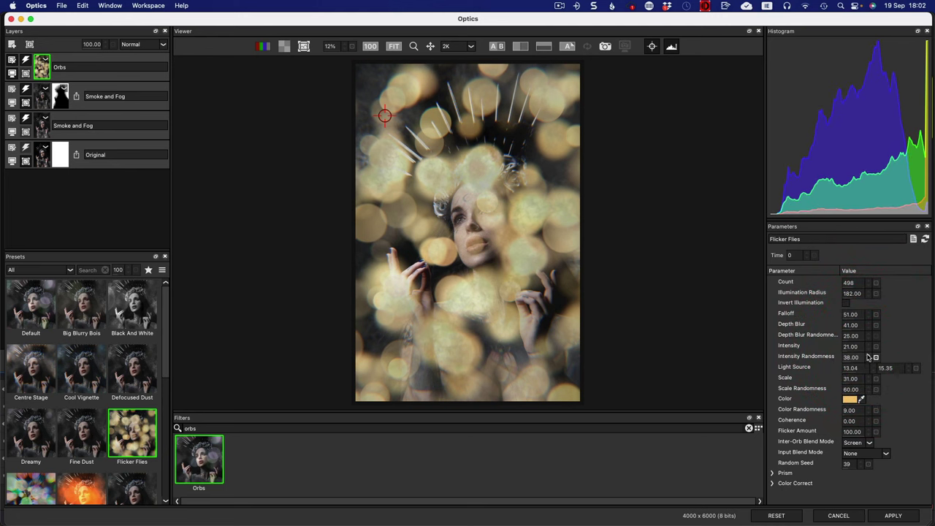
pyautogui.click(868, 357)
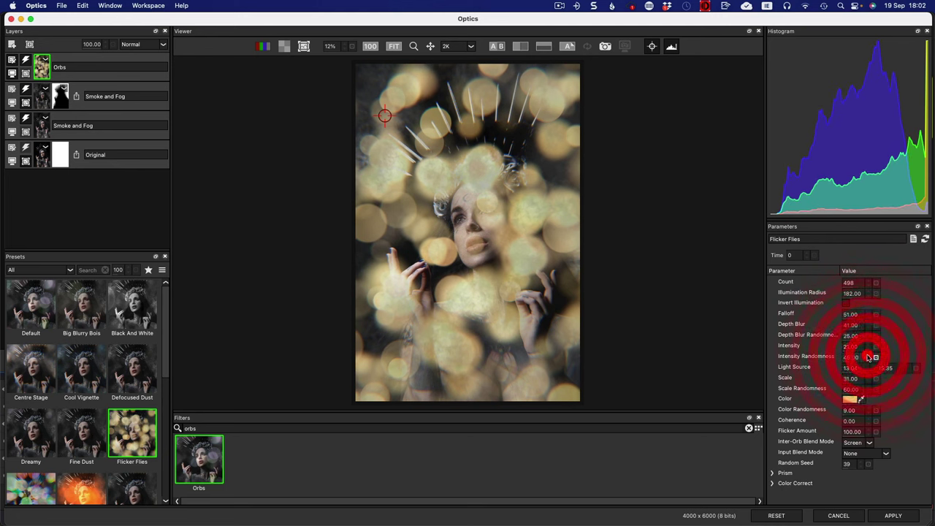
pyautogui.click(868, 356)
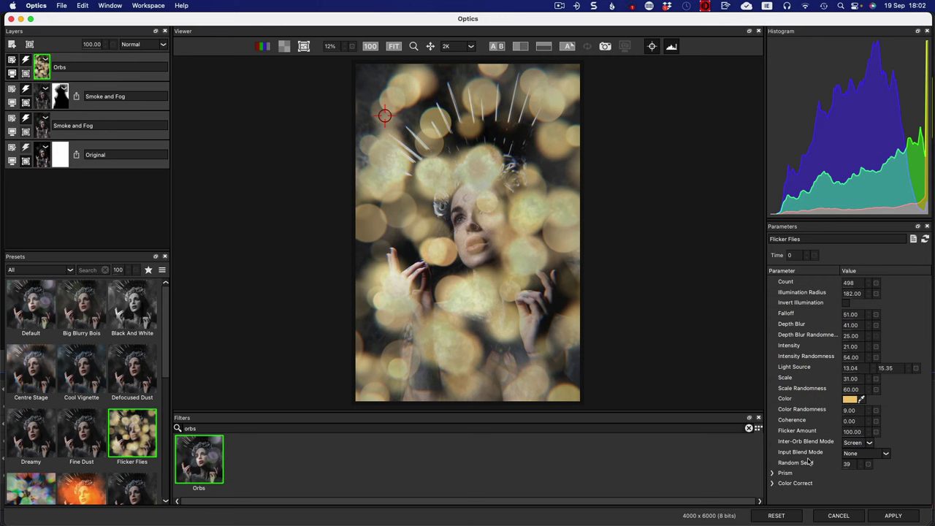
# Step: Preview Lighten and SoftLight input blend modes on the orbs, then restore None
pyautogui.click(862, 453)
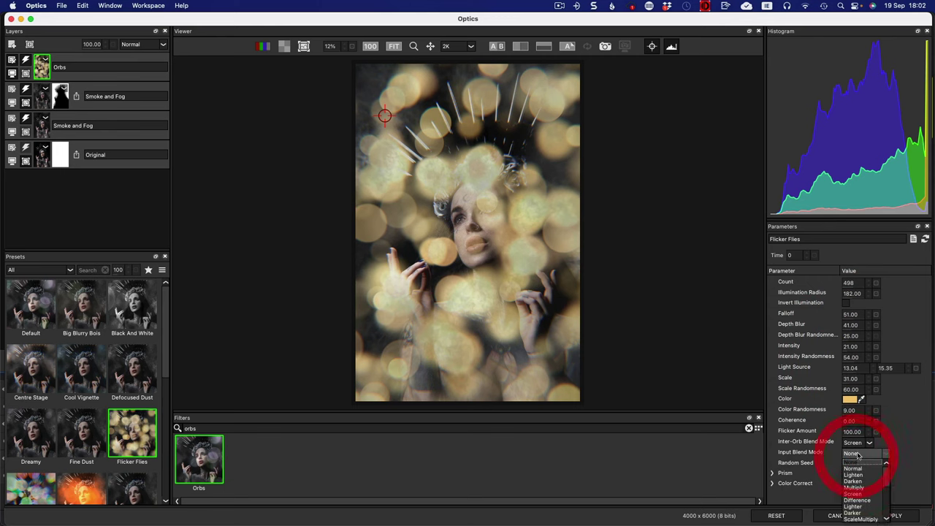
pyautogui.click(852, 475)
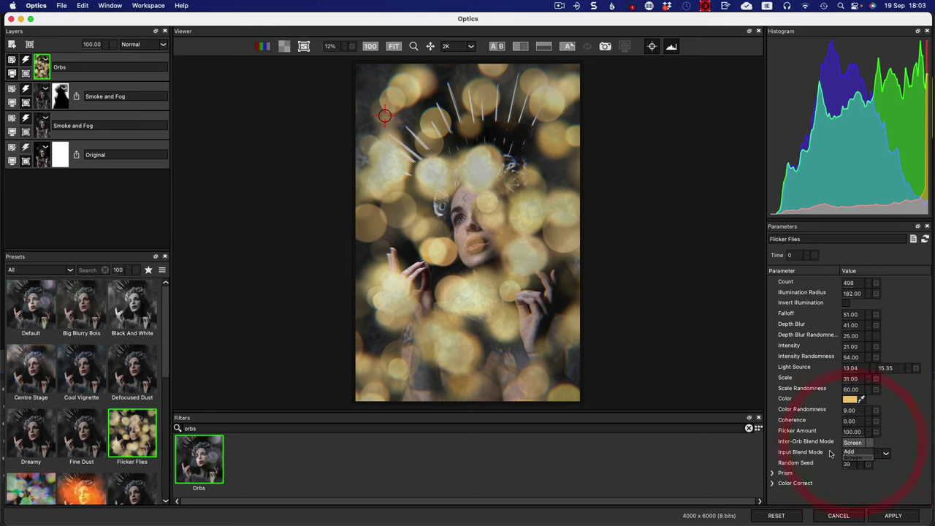
pyautogui.click(854, 453)
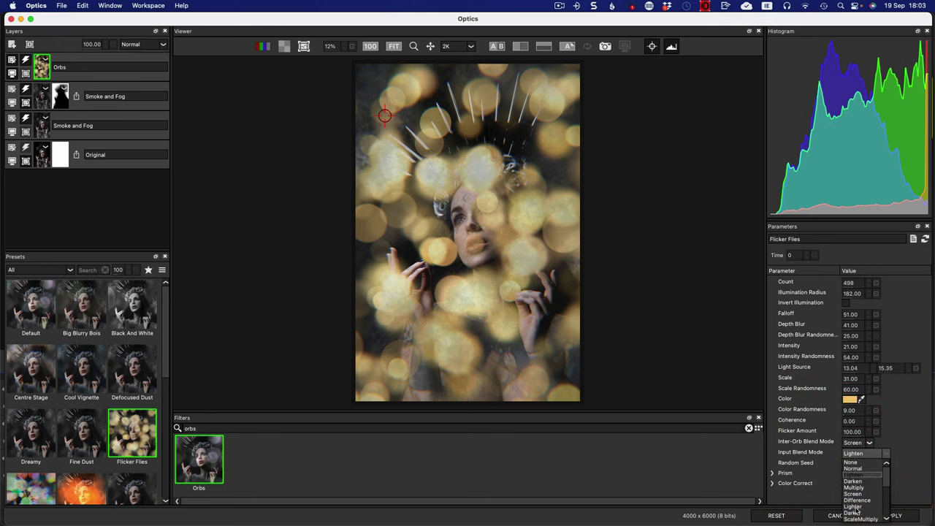
pyautogui.scroll(-2, 885, 484)
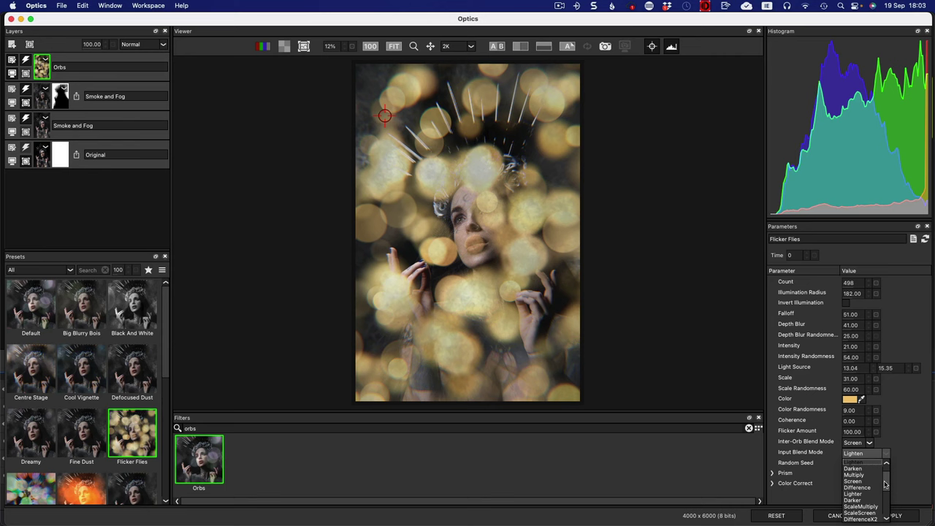
pyautogui.moveTo(884, 484); pyautogui.dragTo(885, 498)
pyautogui.click(854, 511)
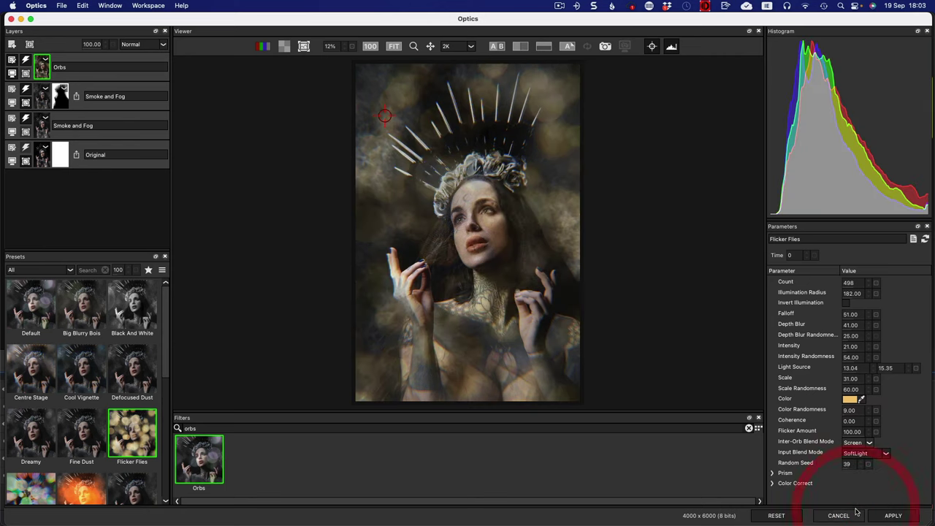
pyautogui.click(886, 455)
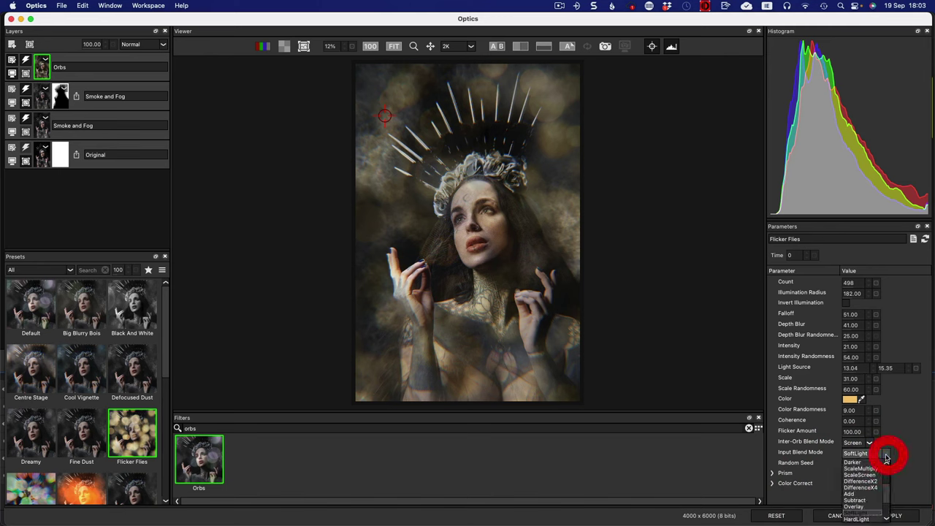
pyautogui.scroll(5, 876, 481)
pyautogui.click(864, 464)
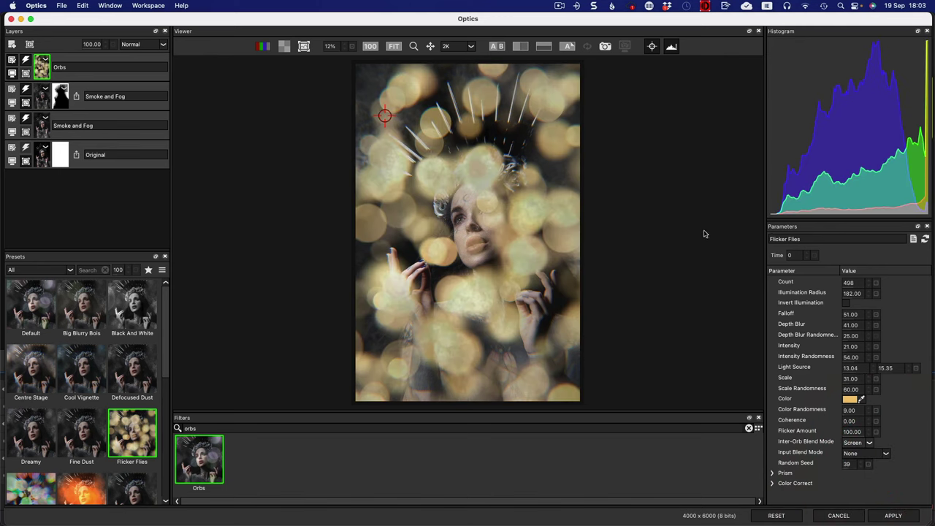
# Step: Lower the Flicker Flies orb count from 498 to 200 and set Time to 35
pyautogui.click(855, 284)
pyautogui.click(851, 295)
pyautogui.doubleClick(849, 307)
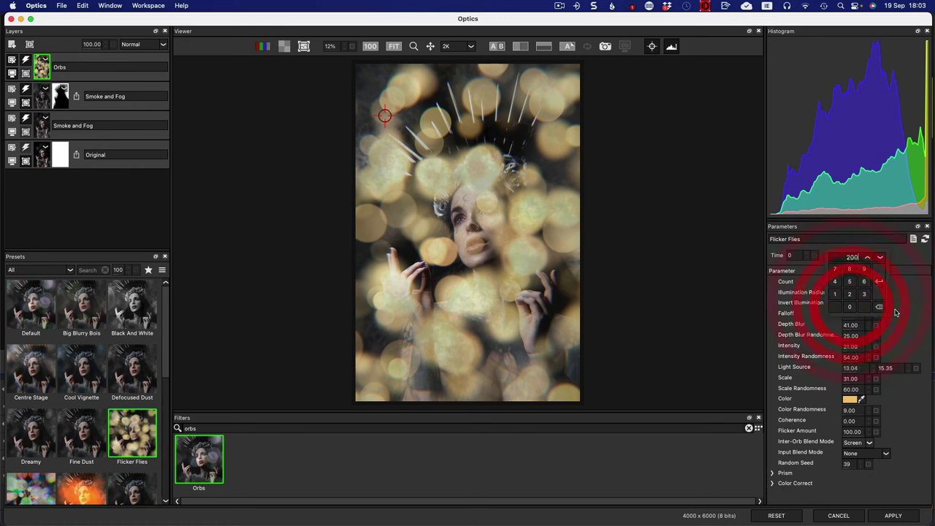
pyautogui.click(879, 282)
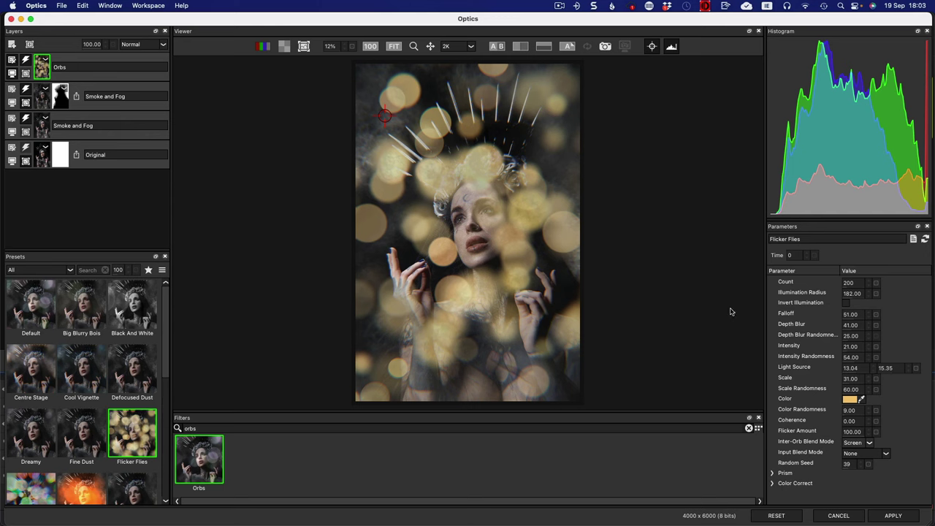
pyautogui.moveTo(798, 254); pyautogui.dragTo(814, 257)
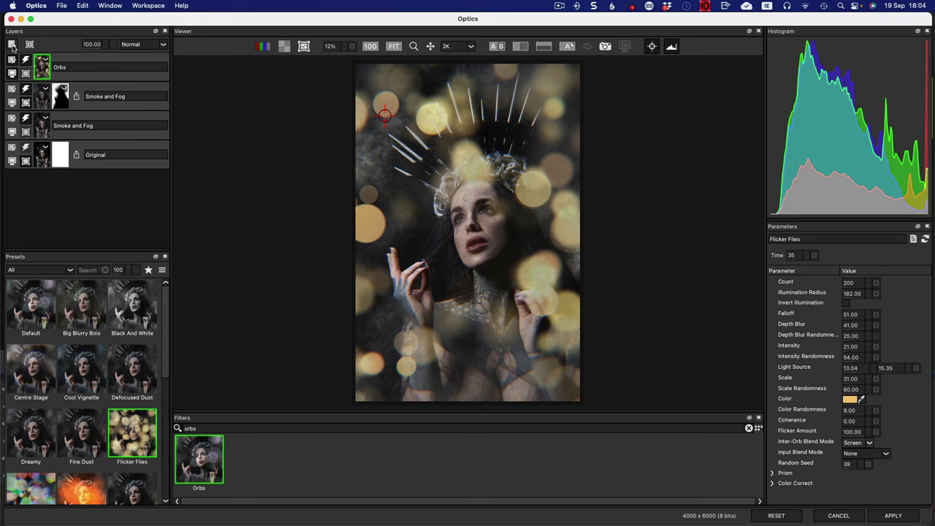
# Step: Add a Paint mask to the Orbs layer and fill it white
pyautogui.click(11, 45)
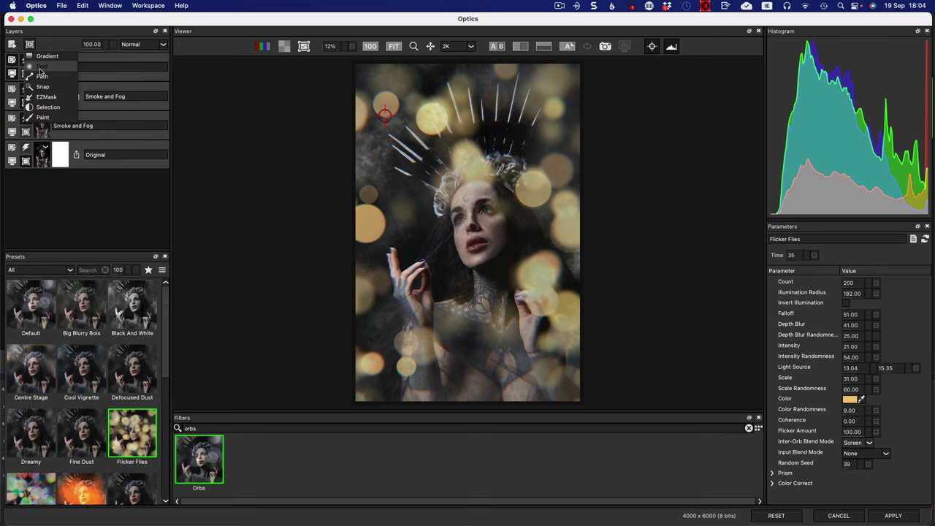
pyautogui.click(48, 117)
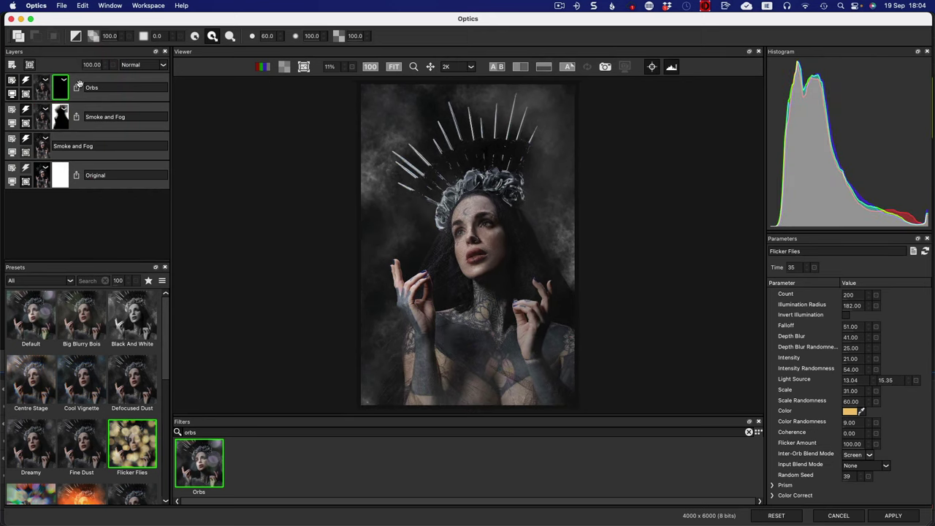
pyautogui.click(75, 35)
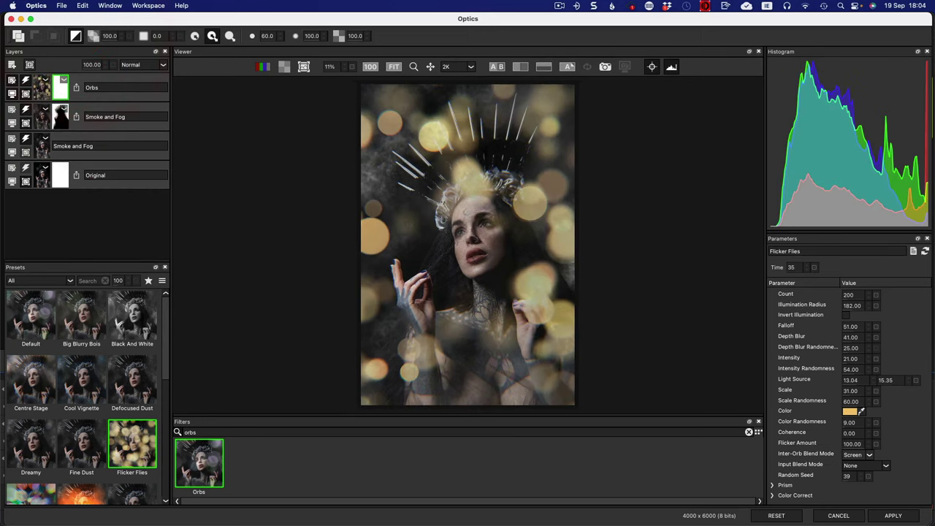
# Step: Enlarge the brush to about 1,705, set softness to 98, and paint the orbs out over the face
pyautogui.press(']')
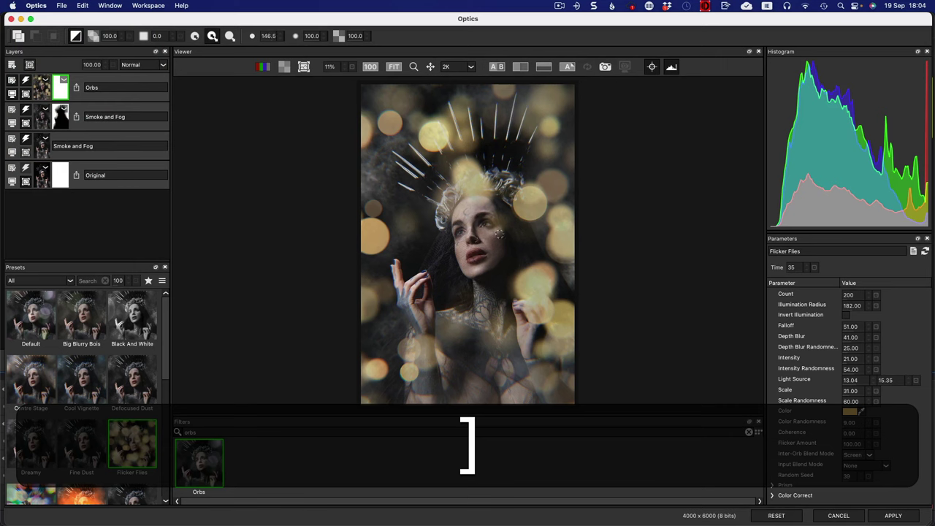
pyautogui.press(']')
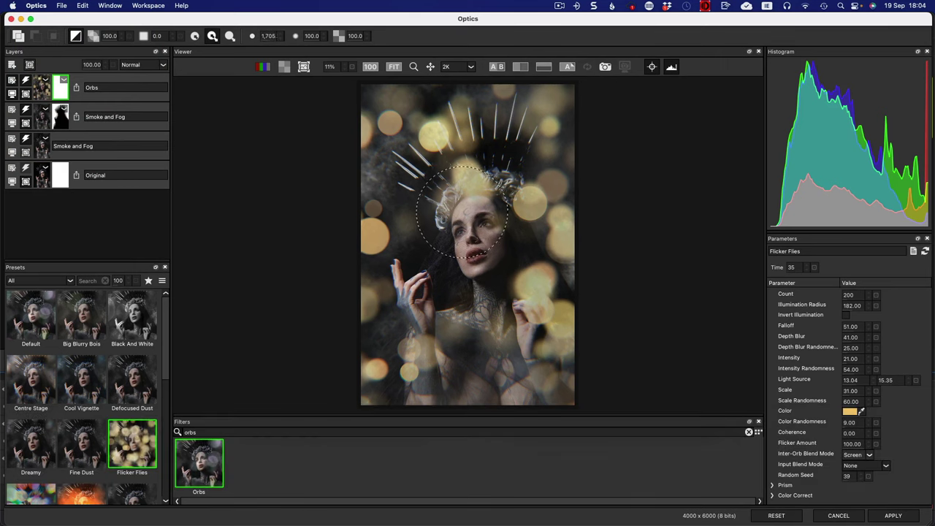
pyautogui.click(323, 39)
pyautogui.click(323, 40)
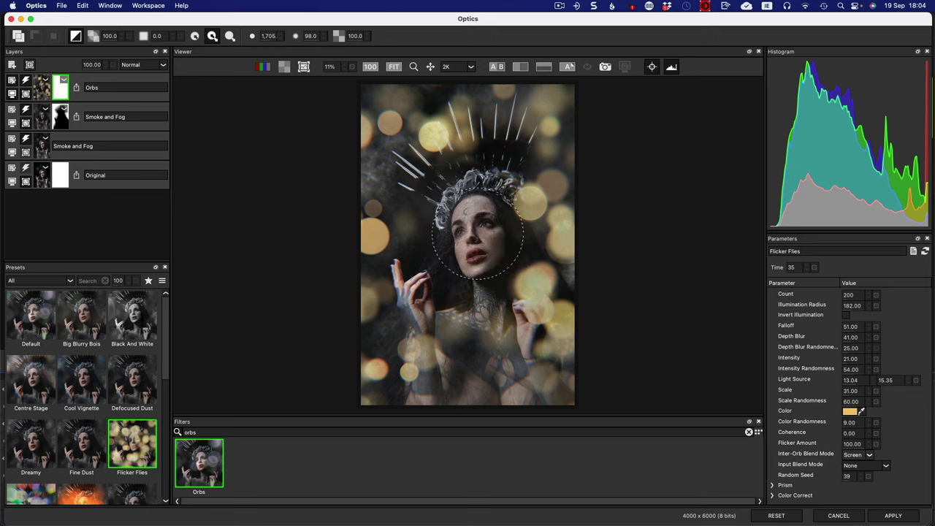
pyautogui.click(473, 228)
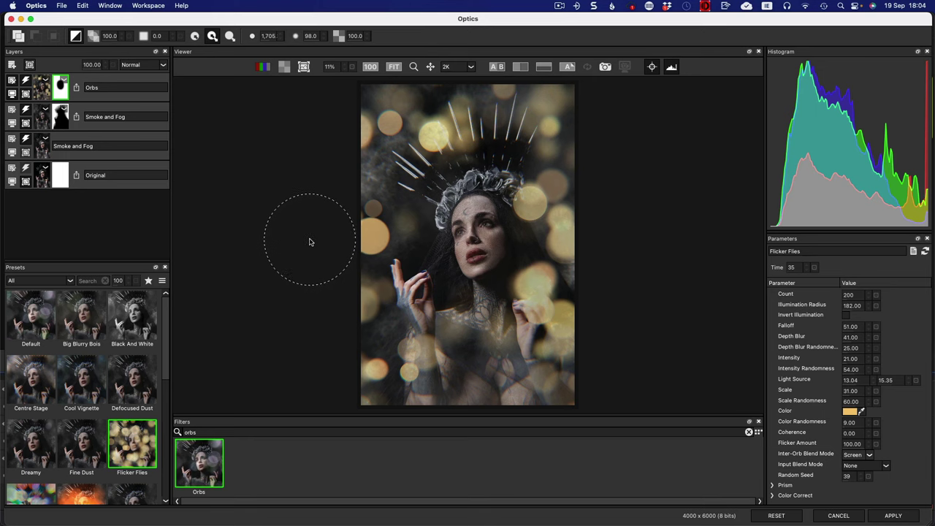
# Step: Commit the orbs and add a new Prism filter layer with the Rainbow preset
pyautogui.click(12, 64)
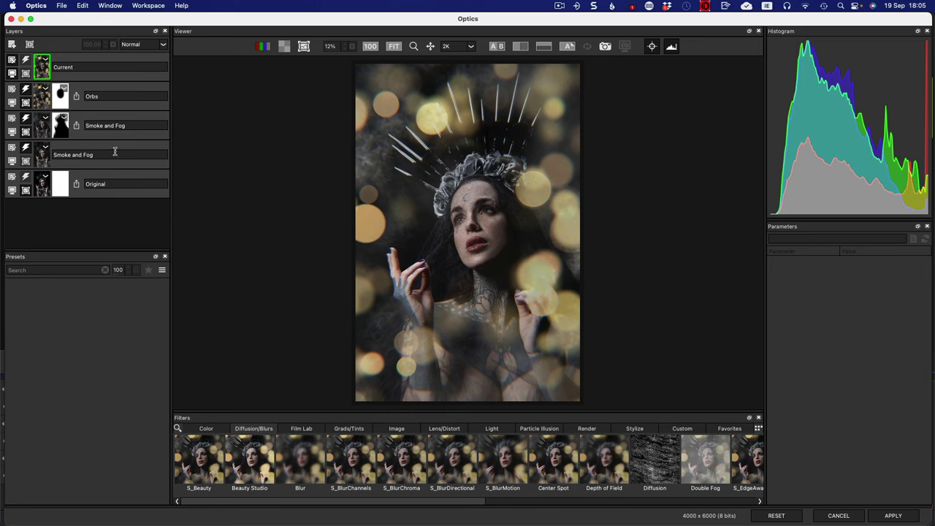
pyautogui.click(177, 428)
pyautogui.write('prism')
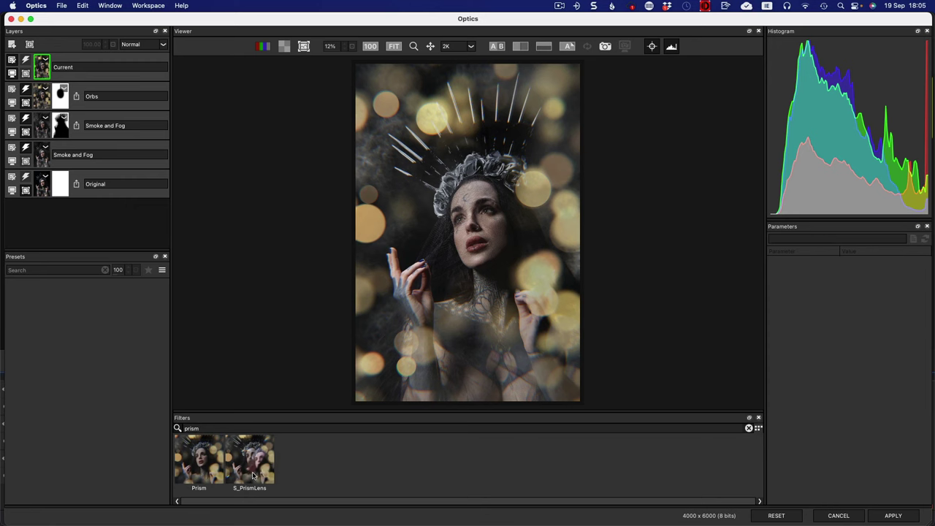
pyautogui.click(208, 466)
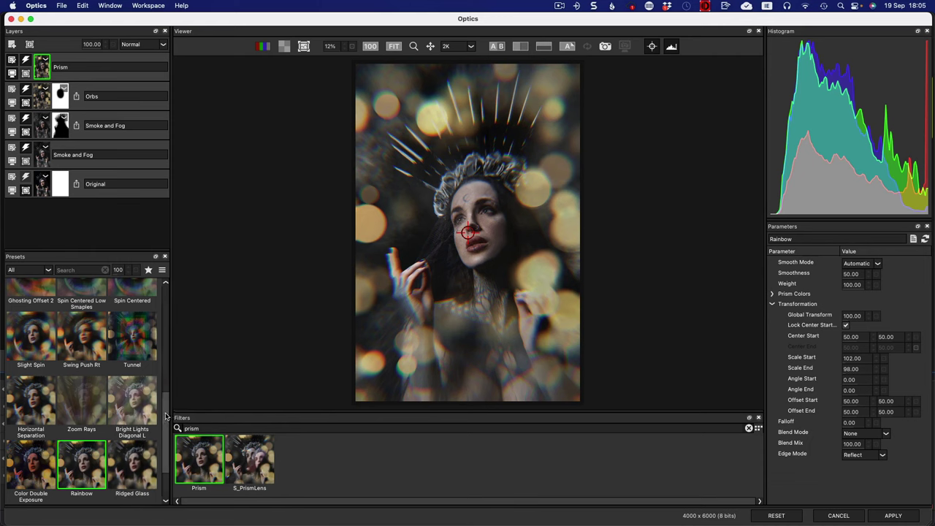
pyautogui.scroll(3, 166, 395)
pyautogui.moveTo(167, 395); pyautogui.dragTo(167, 286)
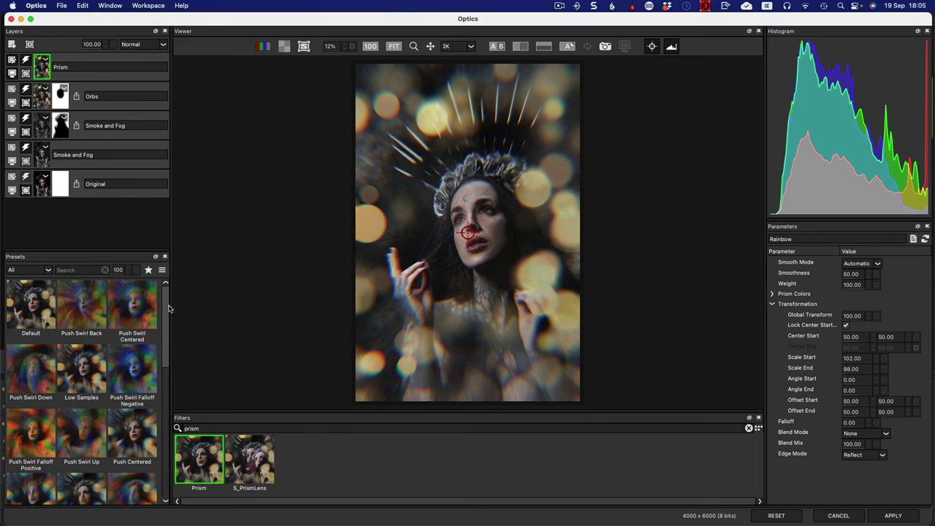
pyautogui.moveTo(168, 308); pyautogui.dragTo(166, 284)
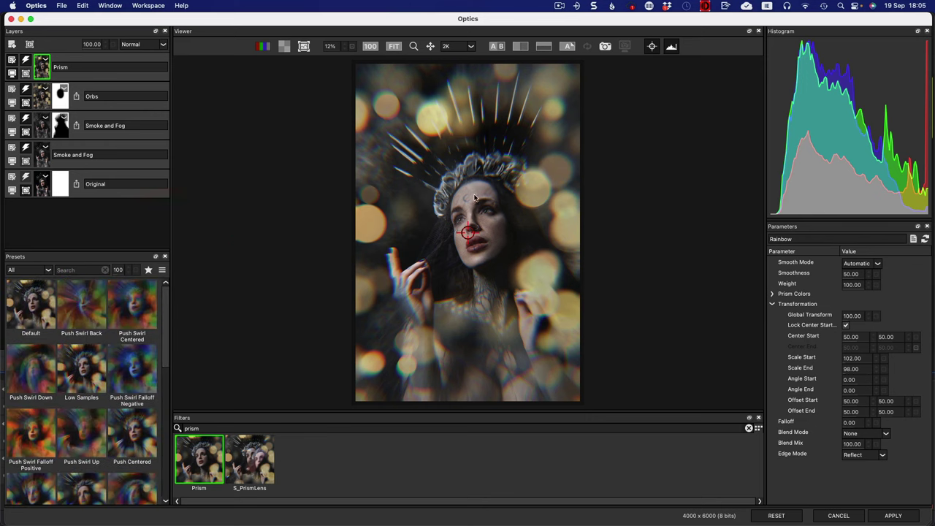
# Step: Reposition the prism centre and offset over the face, ending at Center Start 61.28, 44.08
pyautogui.moveTo(471, 233); pyautogui.dragTo(497, 209)
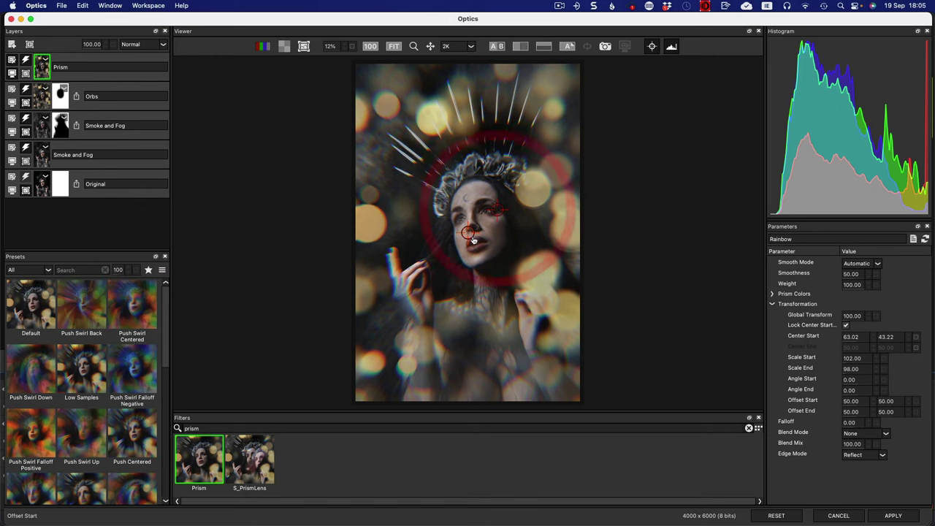
pyautogui.moveTo(447, 241); pyautogui.dragTo(466, 233)
pyautogui.click(475, 233)
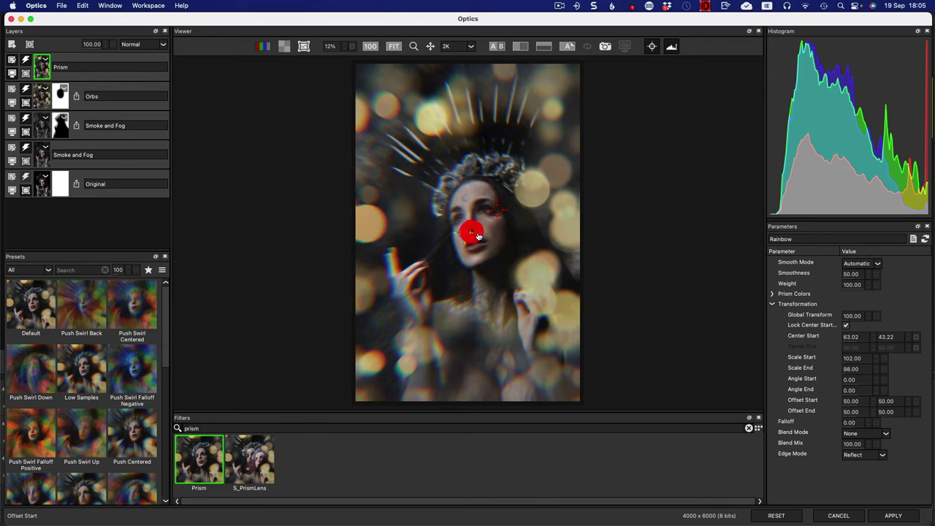
pyautogui.moveTo(464, 206); pyautogui.dragTo(468, 162)
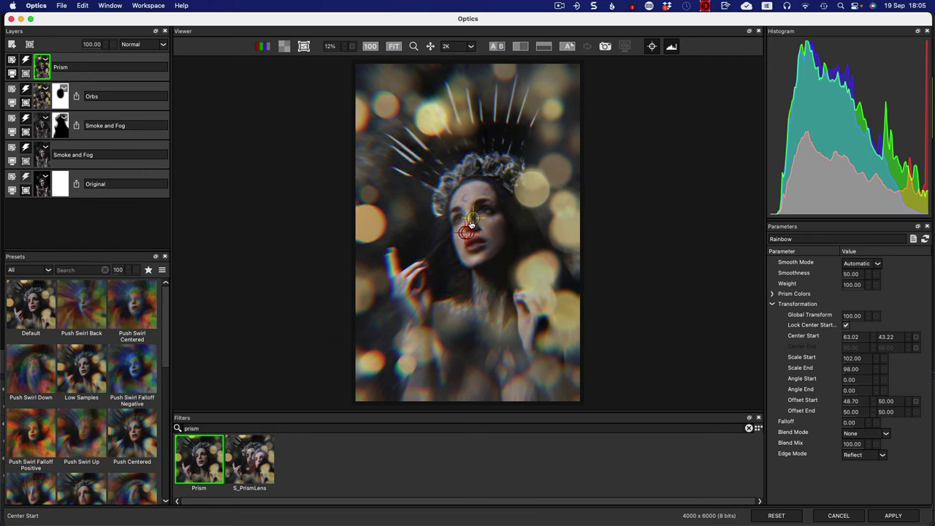
pyautogui.moveTo(468, 238)
pyautogui.mouseDown()
pyautogui.moveTo(427, 199)
pyautogui.moveTo(470, 240)
pyautogui.mouseUp()
pyautogui.moveTo(471, 234); pyautogui.dragTo(468, 233)
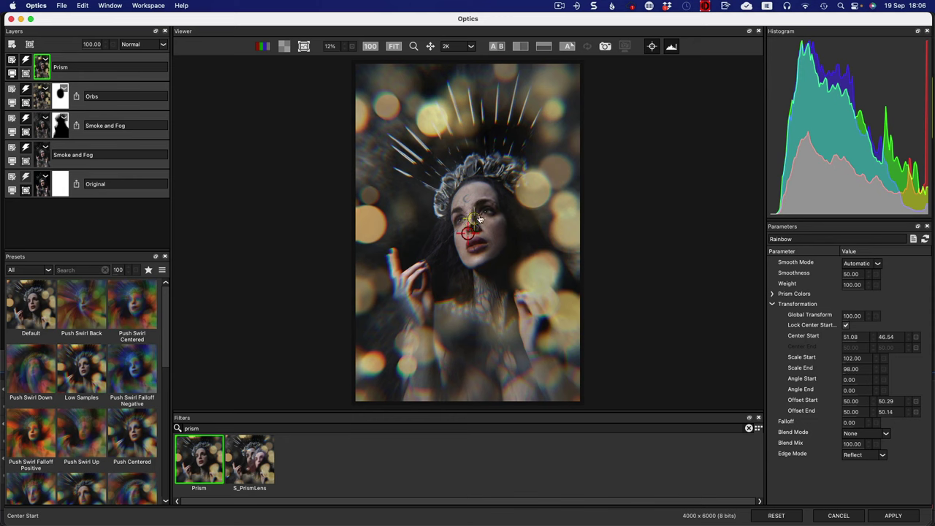
pyautogui.moveTo(486, 217)
pyautogui.mouseDown()
pyautogui.moveTo(515, 208)
pyautogui.moveTo(495, 212)
pyautogui.mouseUp()
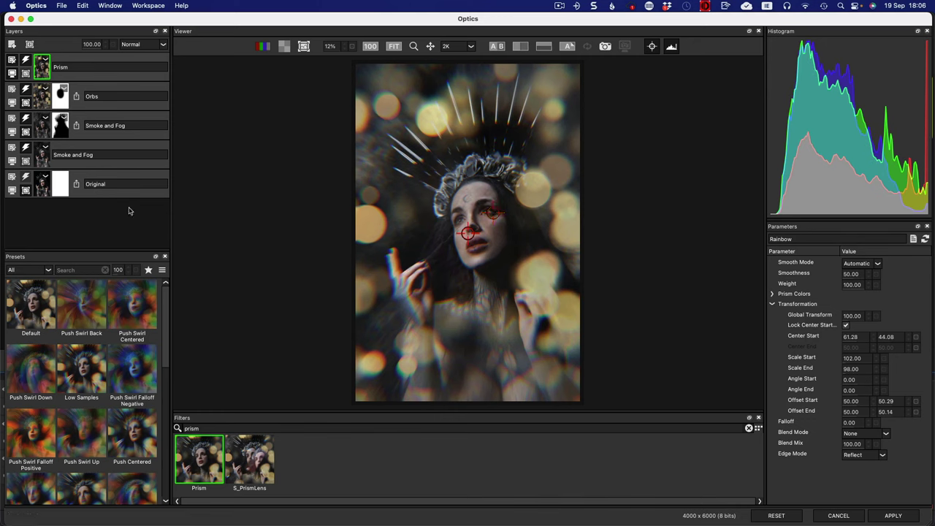
pyautogui.click(12, 46)
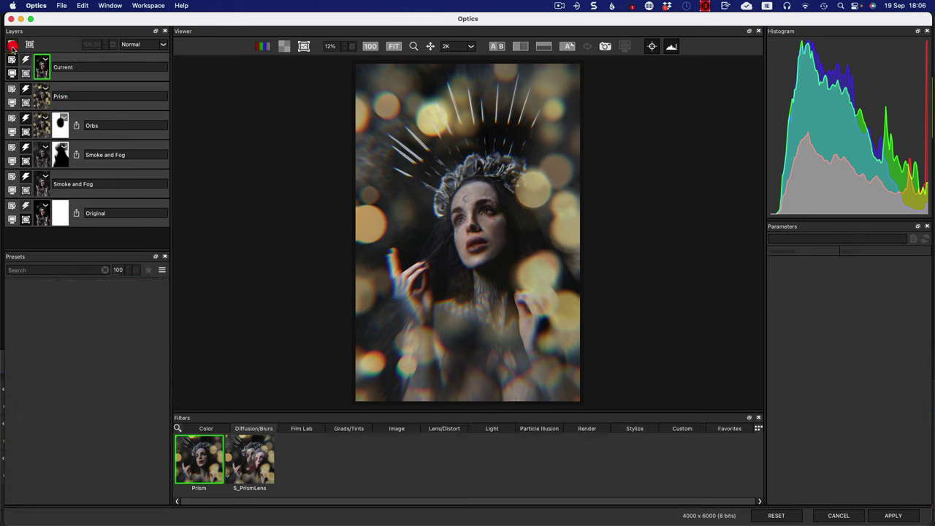
pyautogui.click(177, 428)
pyautogui.click(248, 464)
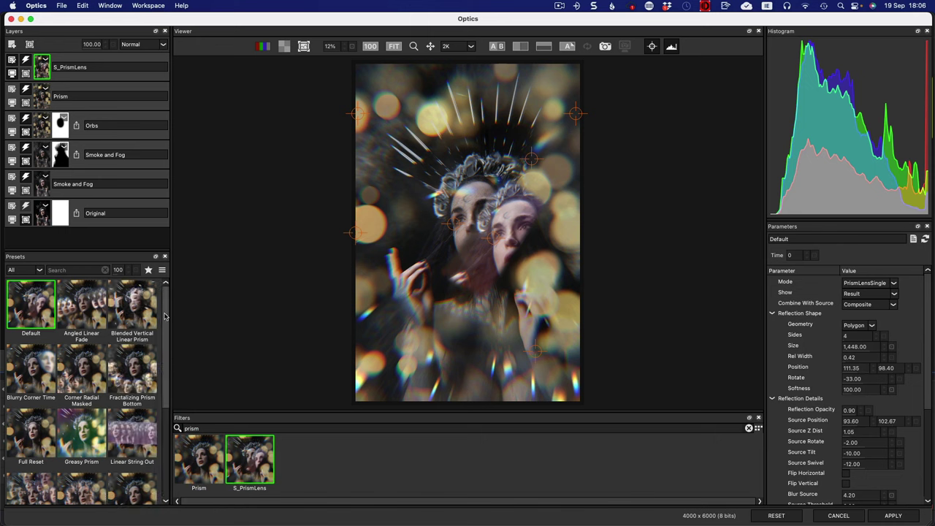
pyautogui.moveTo(165, 315); pyautogui.dragTo(150, 417)
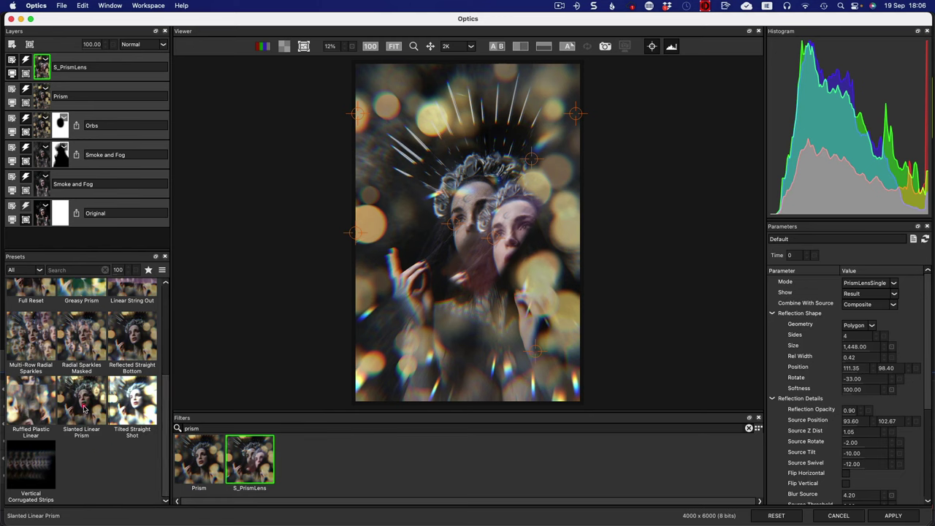
pyautogui.click(84, 410)
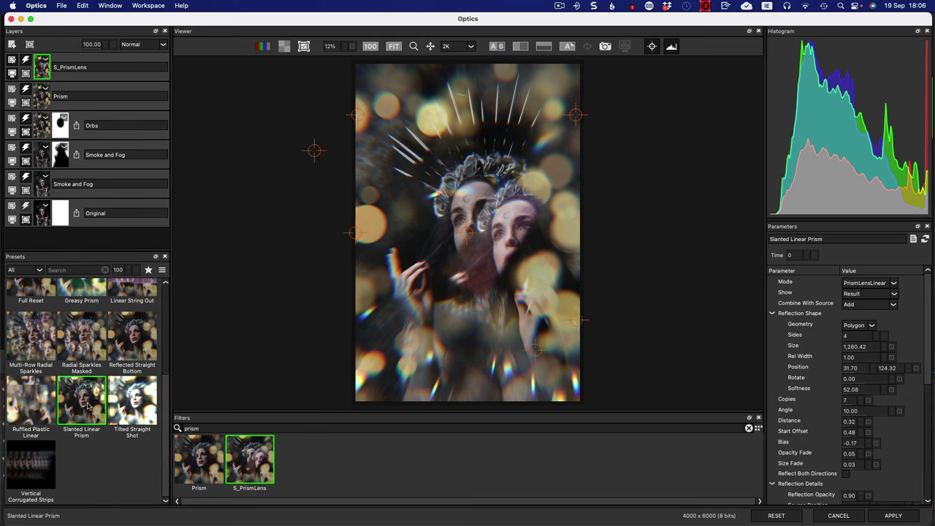
pyautogui.click(88, 341)
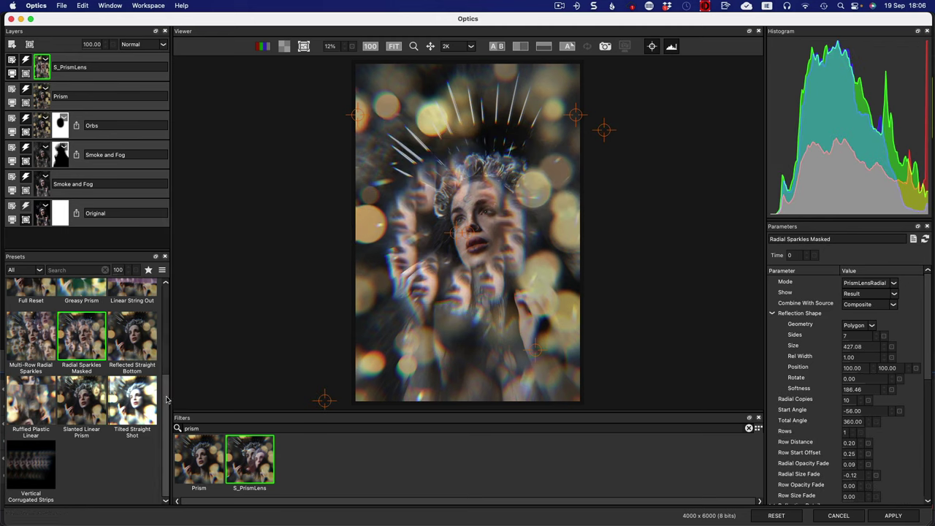
pyautogui.scroll(3, 167, 399)
pyautogui.click(31, 371)
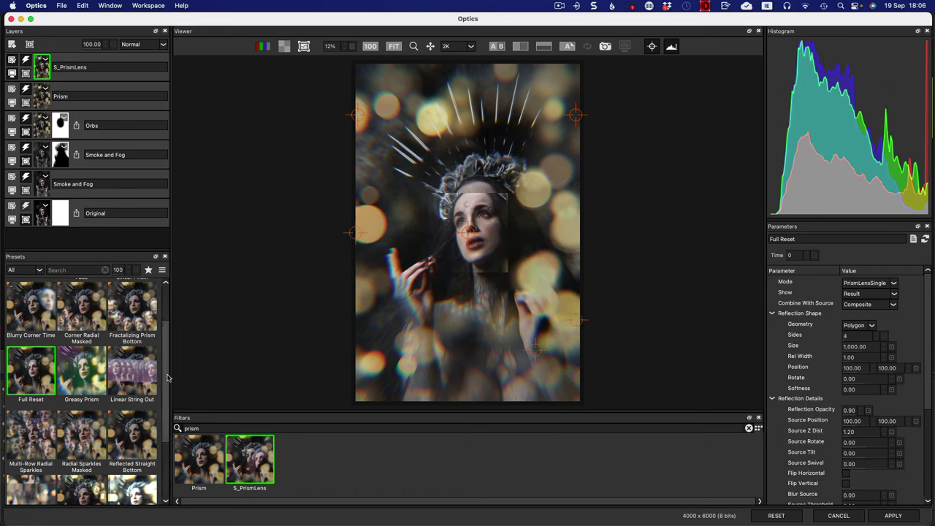
pyautogui.click(93, 308)
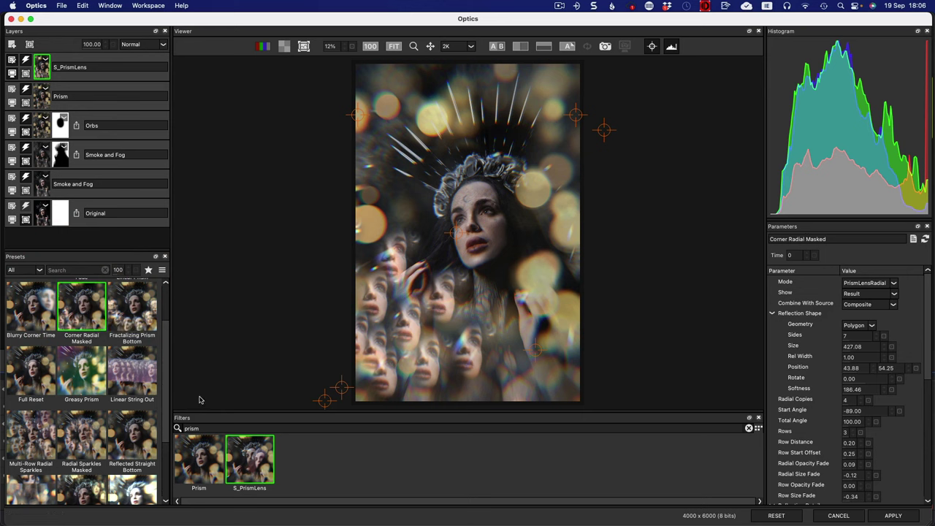
pyautogui.moveTo(168, 379); pyautogui.dragTo(169, 338)
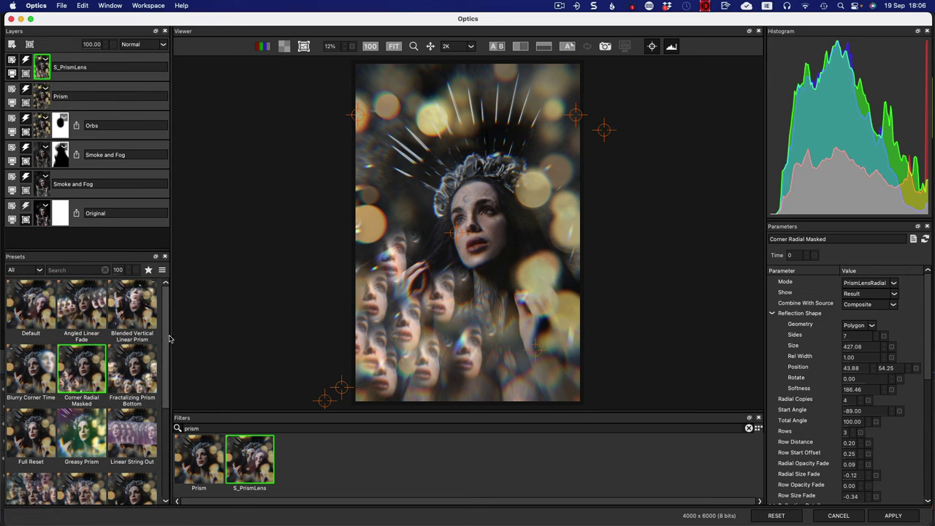
pyautogui.click(170, 336)
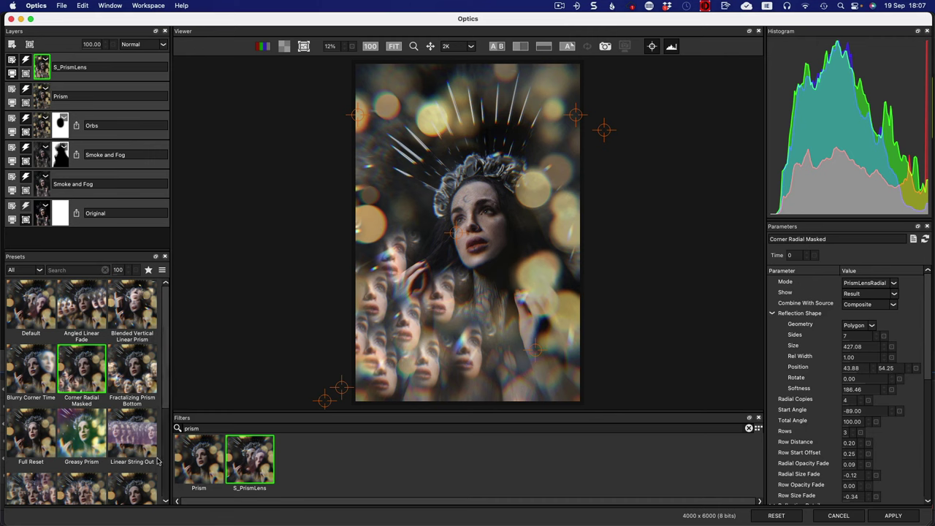
# Step: Apply the Super LED filter and try its Medium Round preset
pyautogui.click(199, 428)
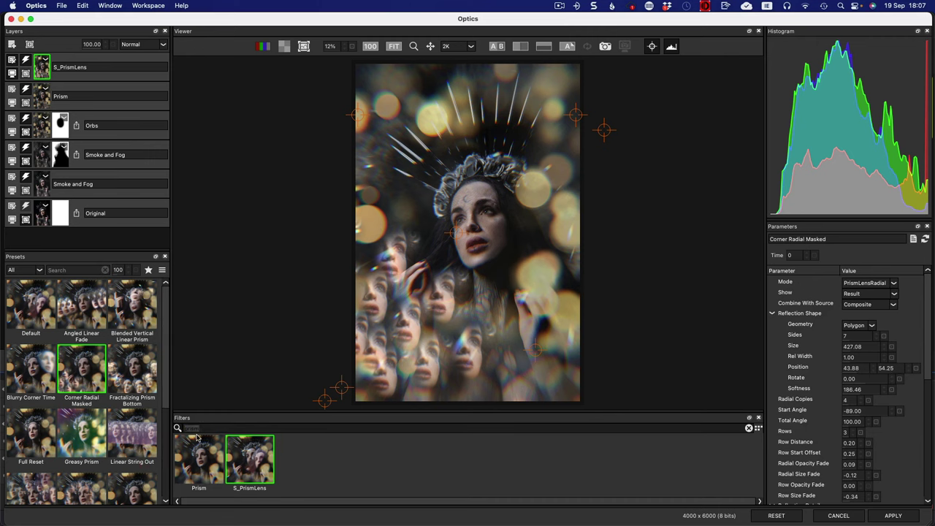
pyautogui.write('LED')
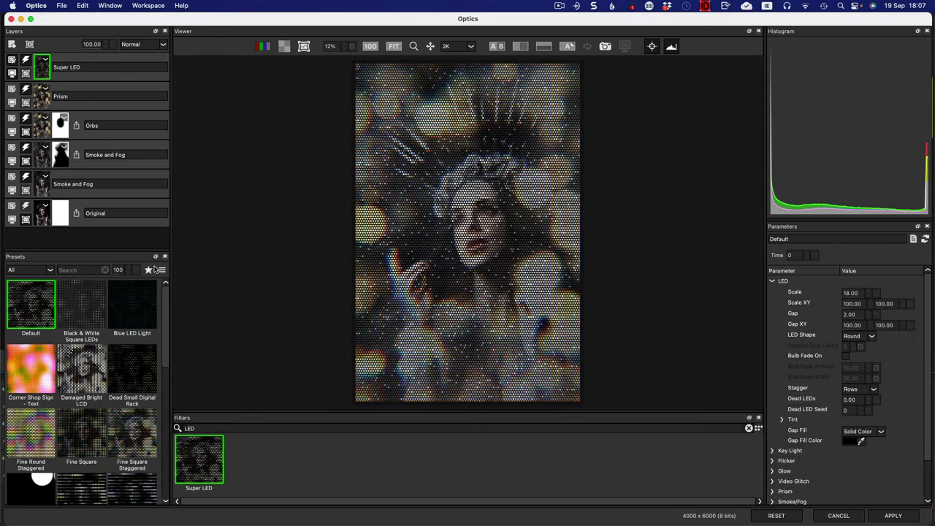
pyautogui.moveTo(166, 335); pyautogui.dragTo(140, 417)
pyautogui.click(88, 358)
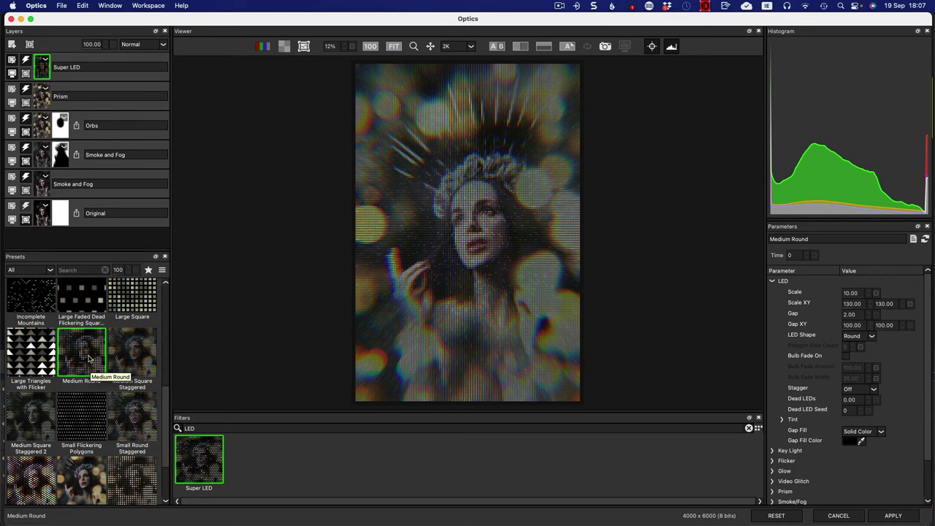
# Step: Try Ultra Fine Square, then settle on the Small Square Staggered LED preset
pyautogui.scroll(-2, 131, 453)
pyautogui.click(135, 471)
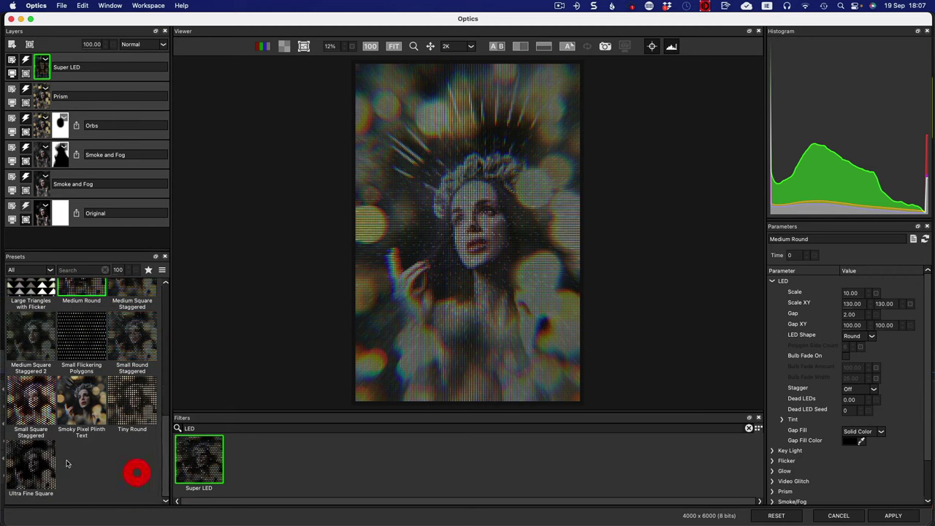
pyautogui.click(46, 466)
pyautogui.click(35, 400)
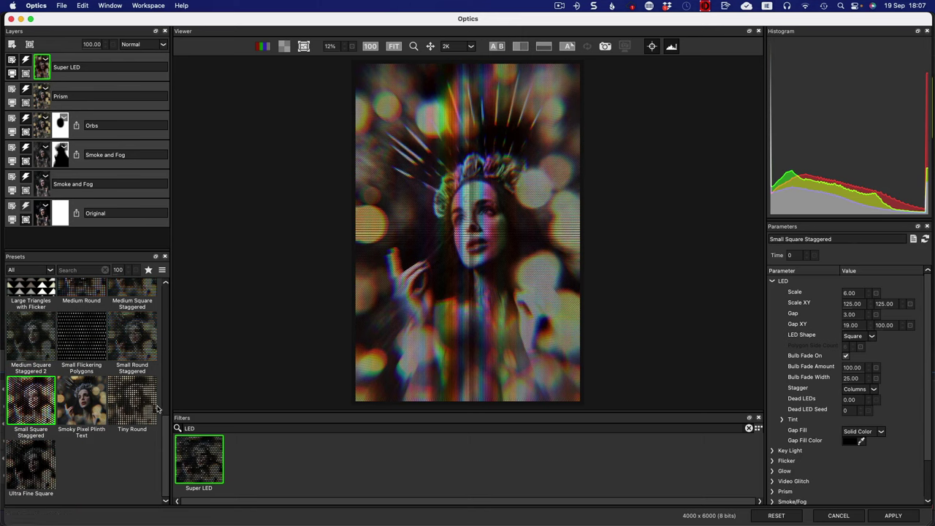
pyautogui.scroll(1, 162, 401)
pyautogui.moveTo(172, 391); pyautogui.dragTo(168, 271)
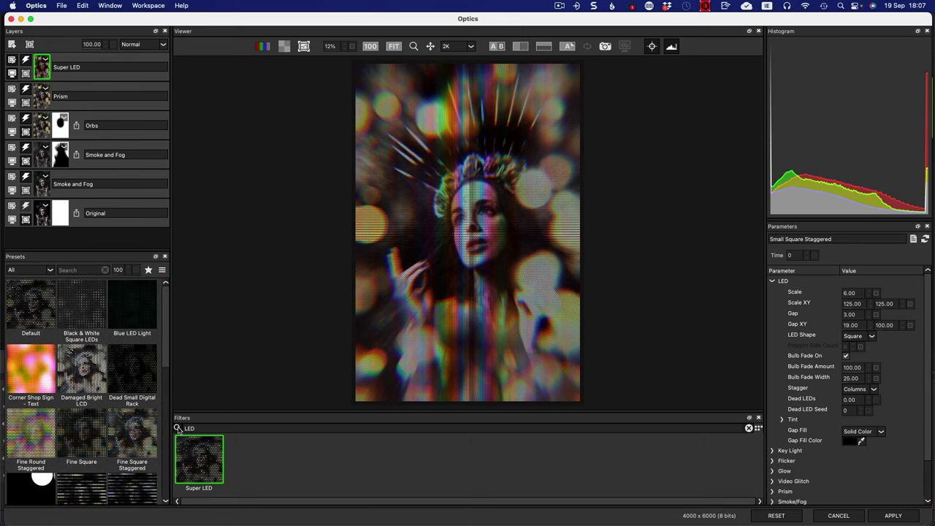
pyautogui.click(177, 429)
# Step: Apply S_UltraGrain, try the Autel EVO II preset, then choose the Sony Alpha A7S preset
pyautogui.click(179, 428)
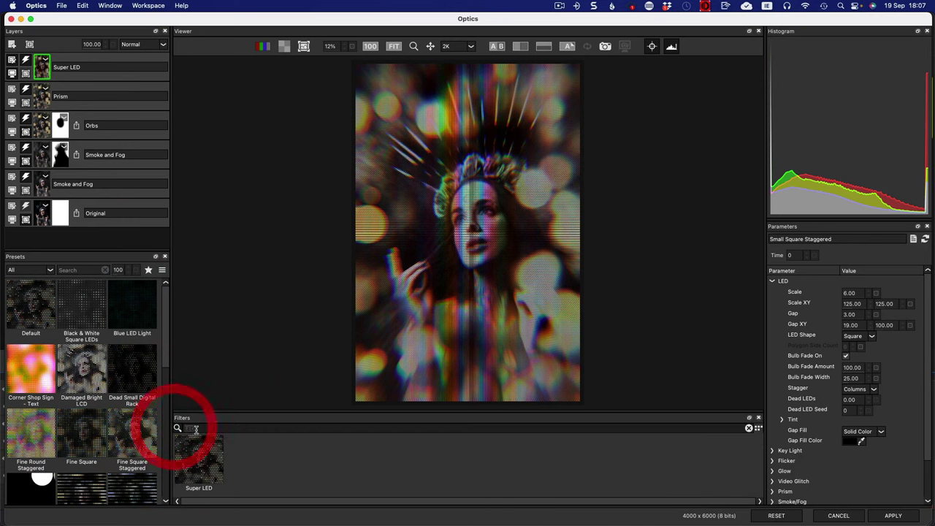
pyautogui.write('ain')
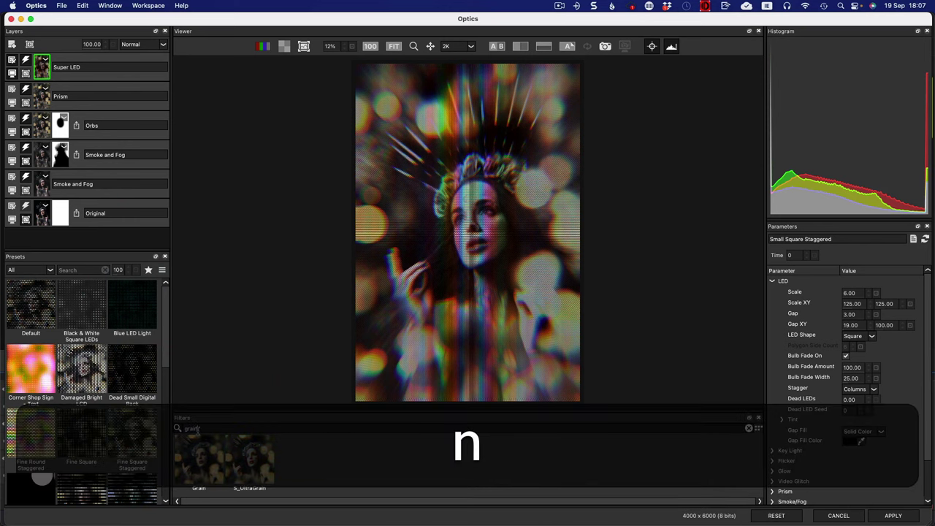
pyautogui.click(249, 459)
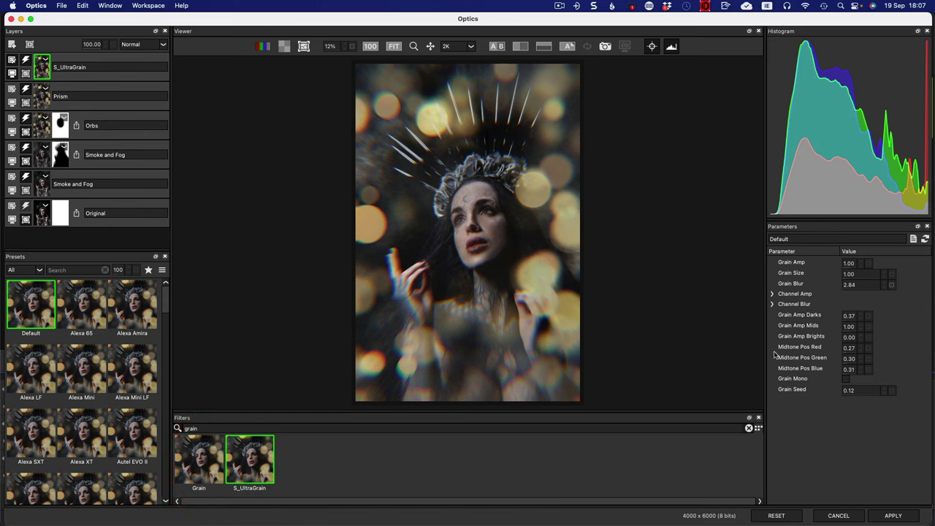
pyautogui.click(132, 438)
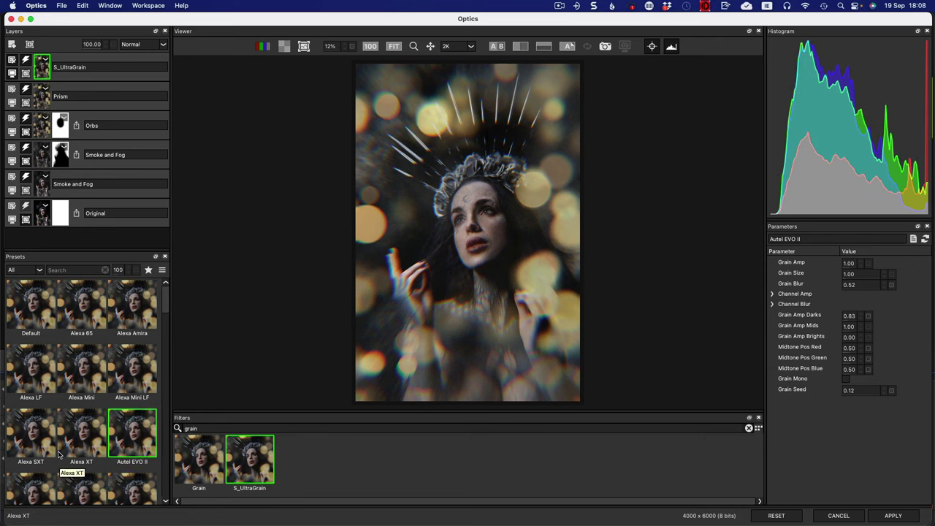
pyautogui.scroll(-5, 117, 389)
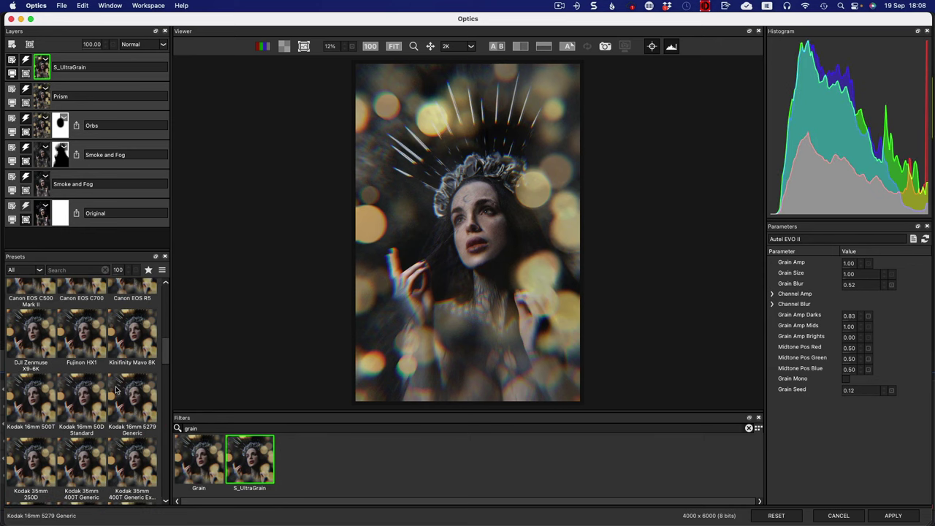
pyautogui.scroll(-5, 117, 389)
pyautogui.scroll(-5, 117, 389)
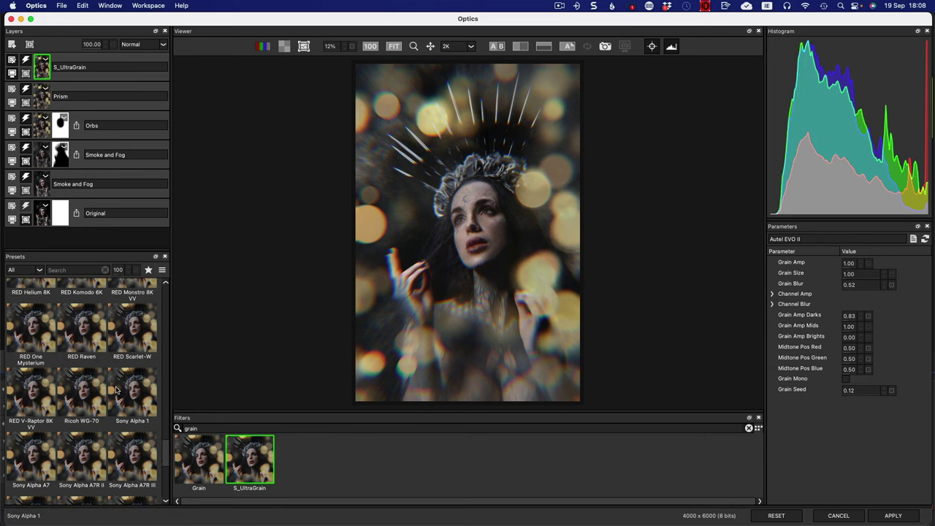
pyautogui.scroll(-5, 81, 407)
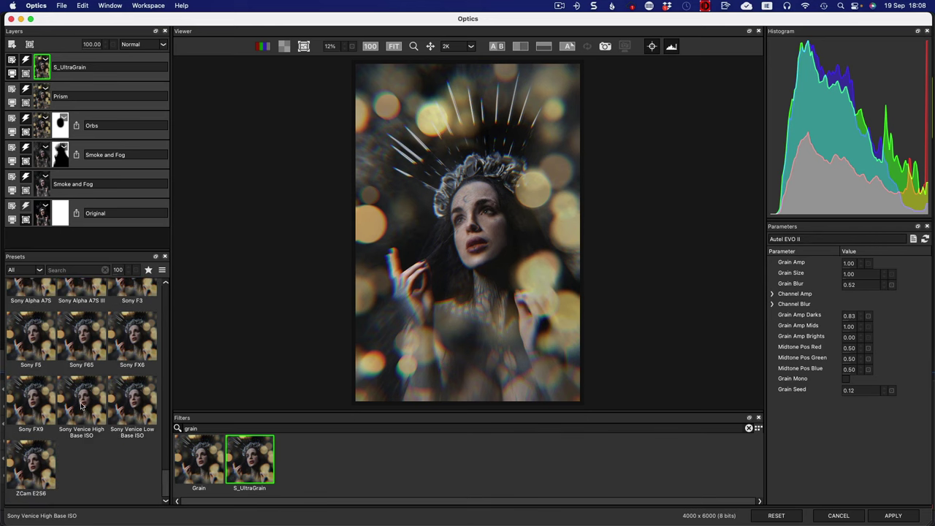
pyautogui.click(38, 288)
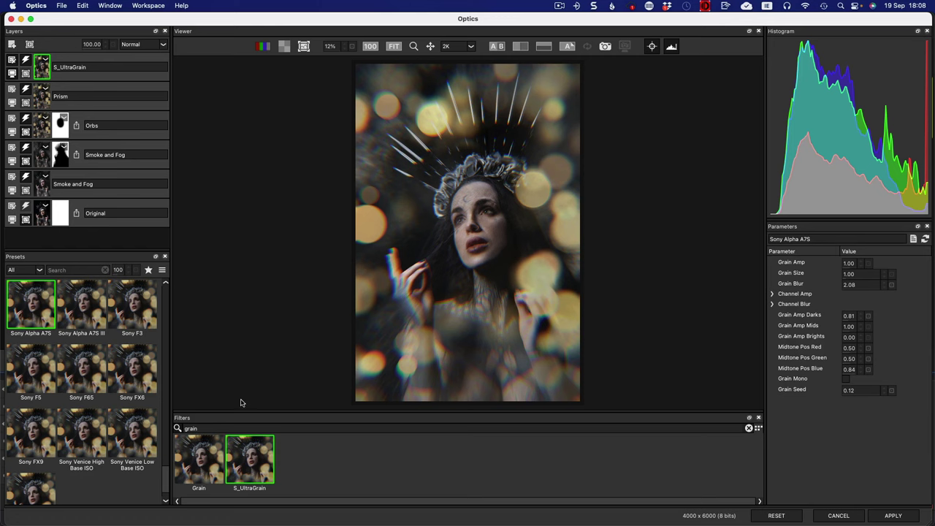
# Step: Apply Atmospheric Glow and try the Dirty Fog and Intense Glow, Subtle Smoke presets
pyautogui.click(206, 429)
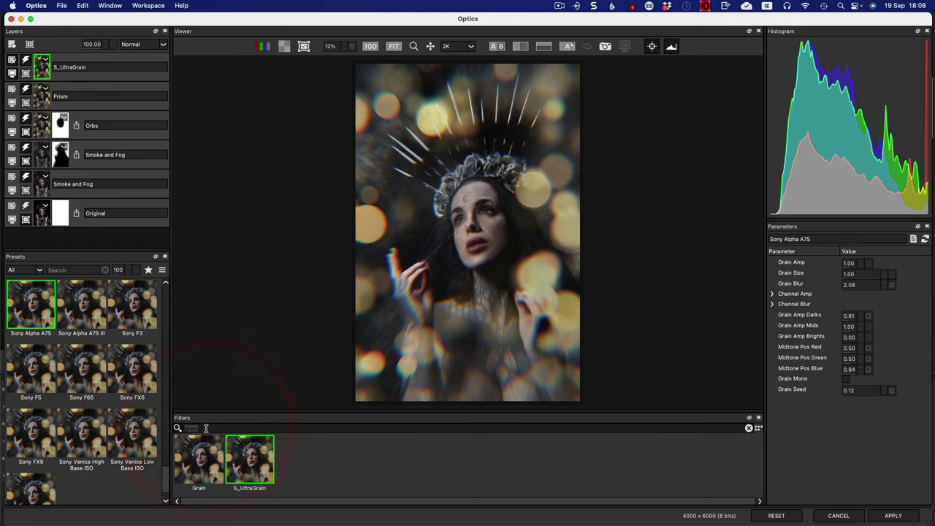
pyautogui.write('glow')
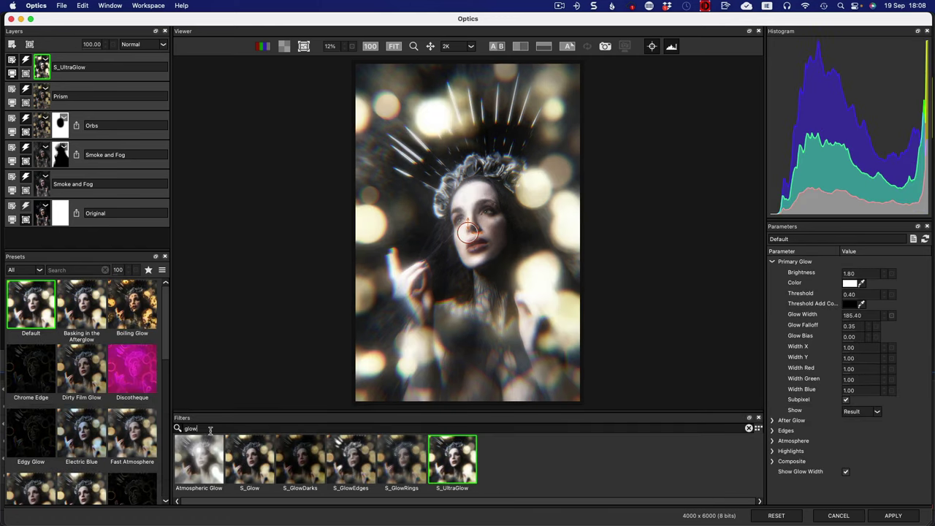
pyautogui.click(196, 474)
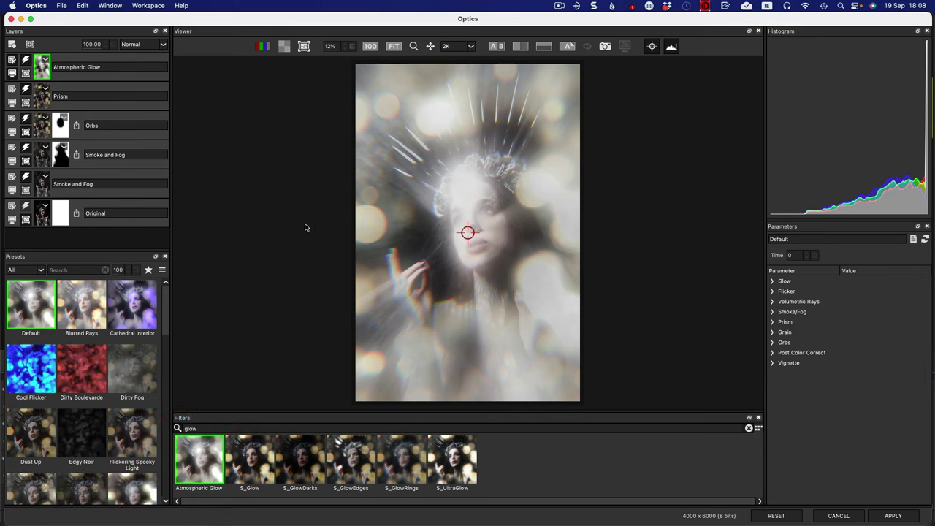
pyautogui.scroll(-1, 168, 303)
pyautogui.click(161, 313)
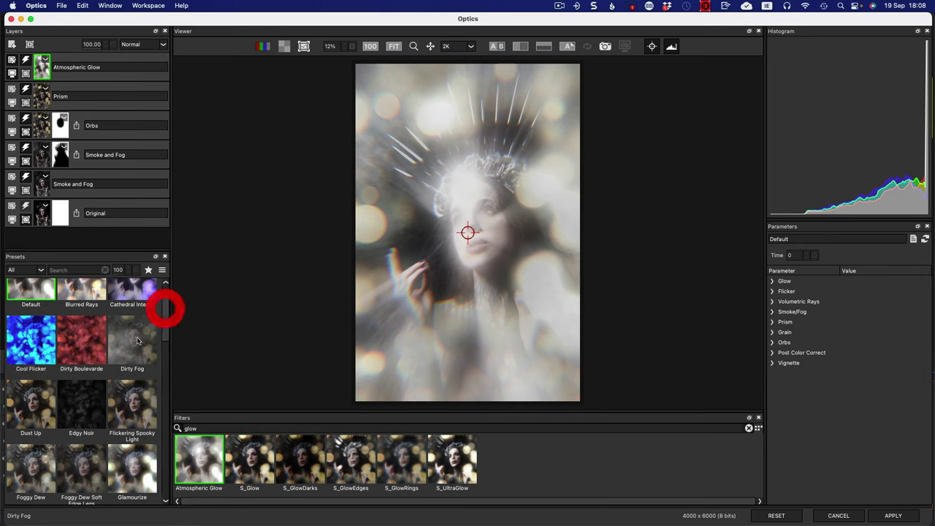
pyautogui.scroll(-5, 170, 329)
pyautogui.click(168, 353)
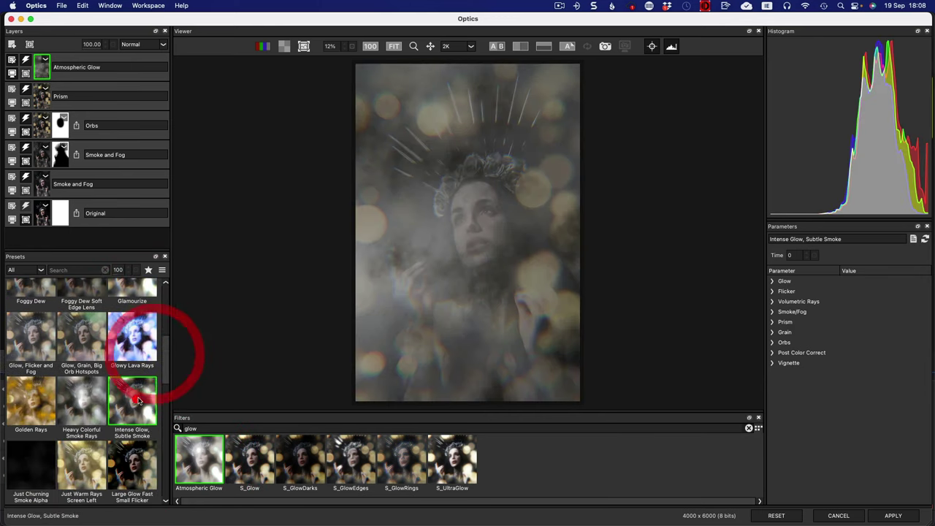
# Step: Try Orbs Vignette, Smoky Rays and Spooky Orbs, then return to the Default glow preset
pyautogui.scroll(-5, 166, 365)
pyautogui.click(81, 388)
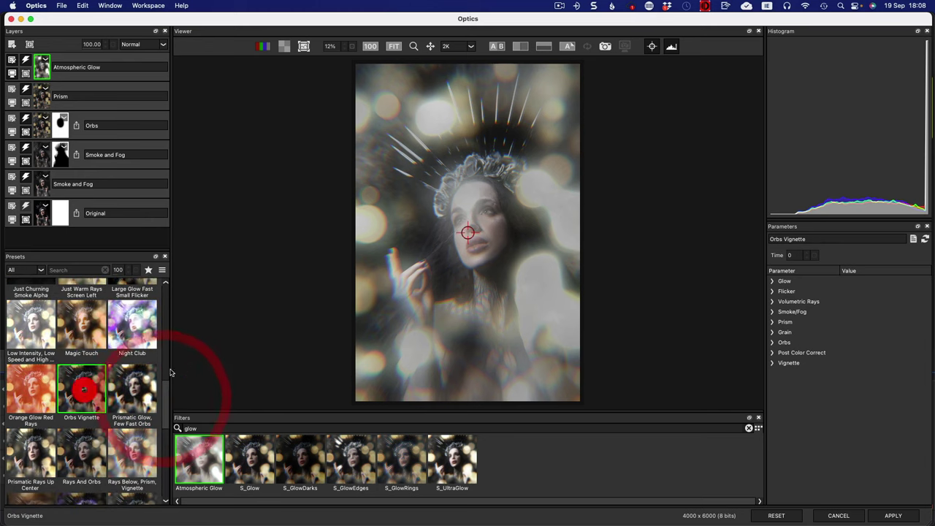
pyautogui.scroll(-5, 164, 396)
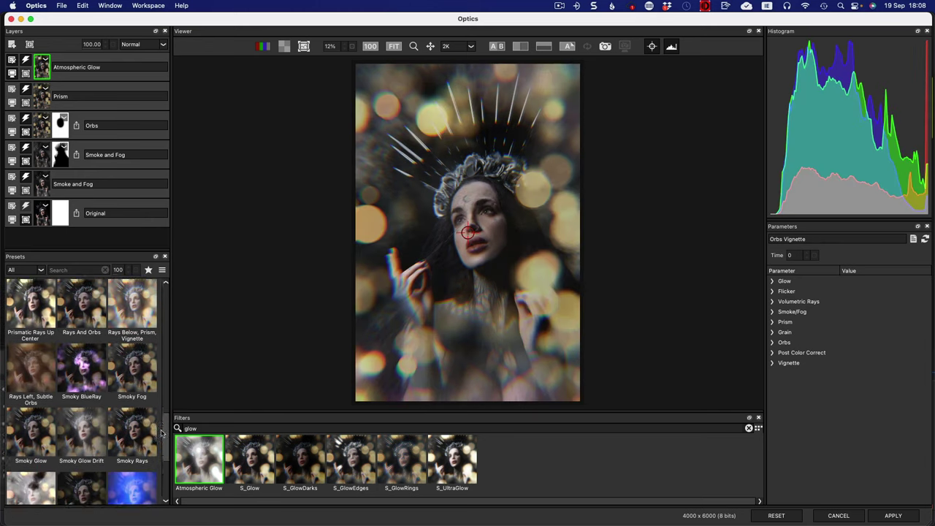
pyautogui.click(133, 422)
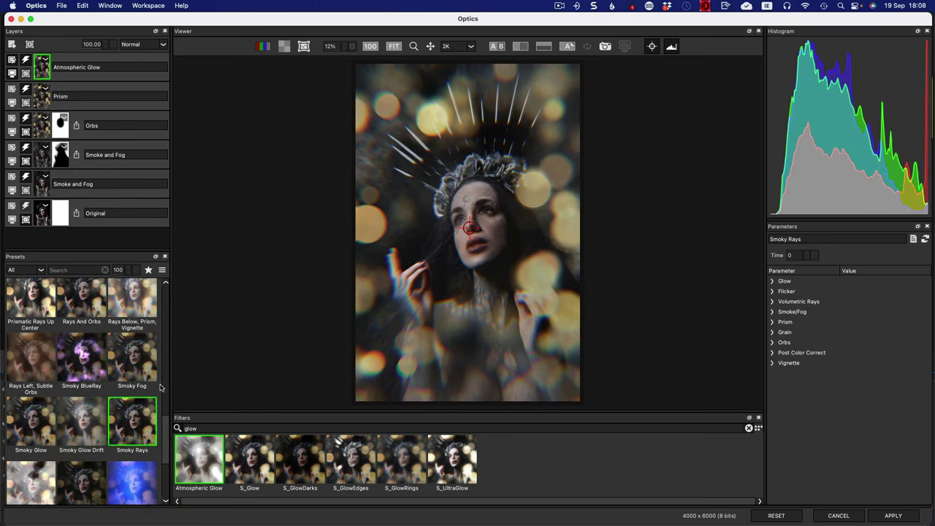
pyautogui.scroll(-2, 165, 438)
pyautogui.click(144, 444)
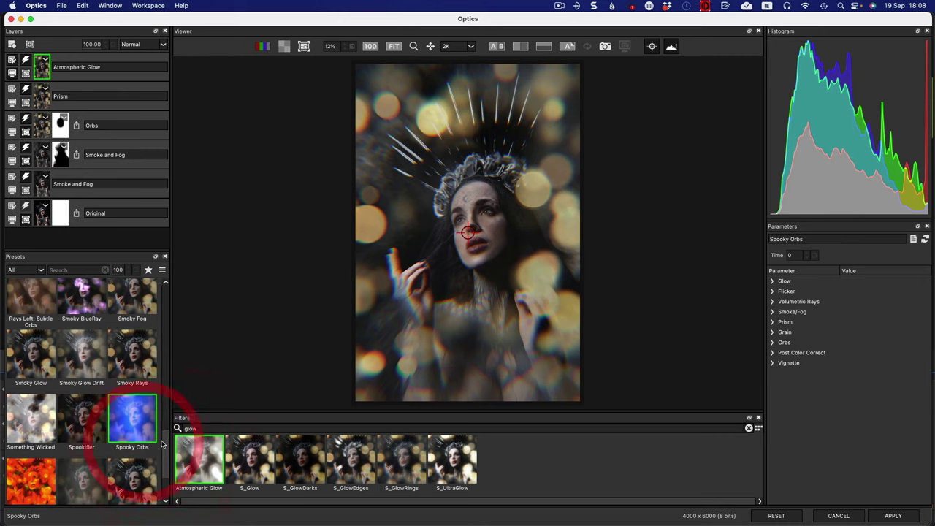
pyautogui.moveTo(168, 444); pyautogui.dragTo(182, 295)
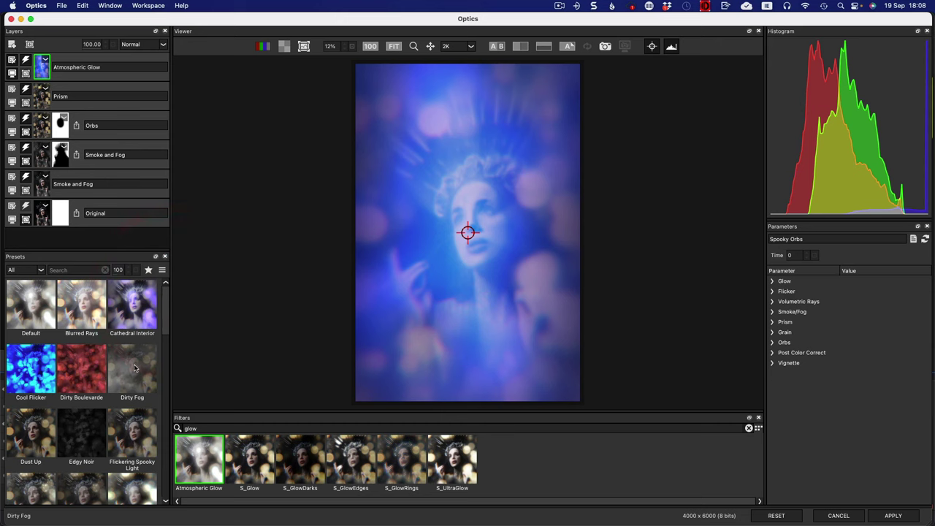
pyautogui.click(37, 302)
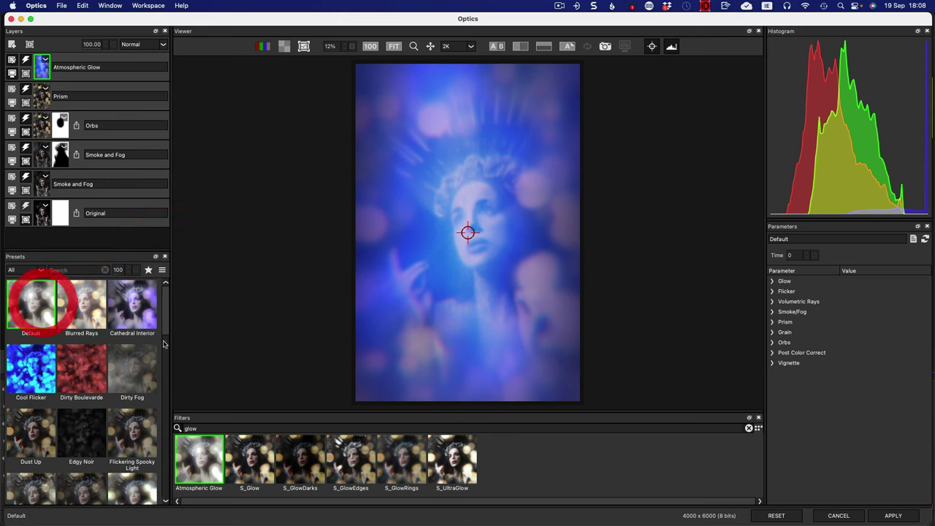
# Step: Expand the Glow settings and drag the Atmospheric Glow Intensity down from 62 to 14
pyautogui.click(778, 283)
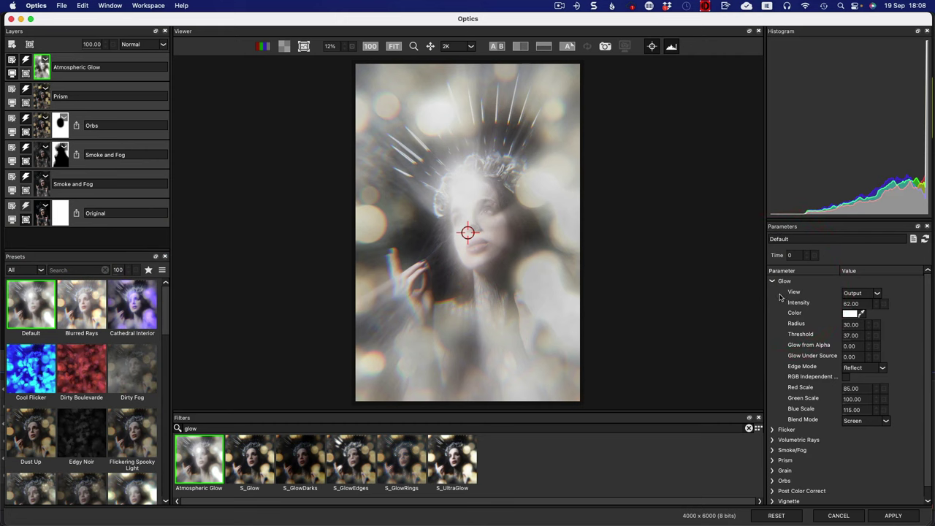
pyautogui.moveTo(859, 304); pyautogui.dragTo(857, 334)
pyautogui.scroll(-1, 835, 459)
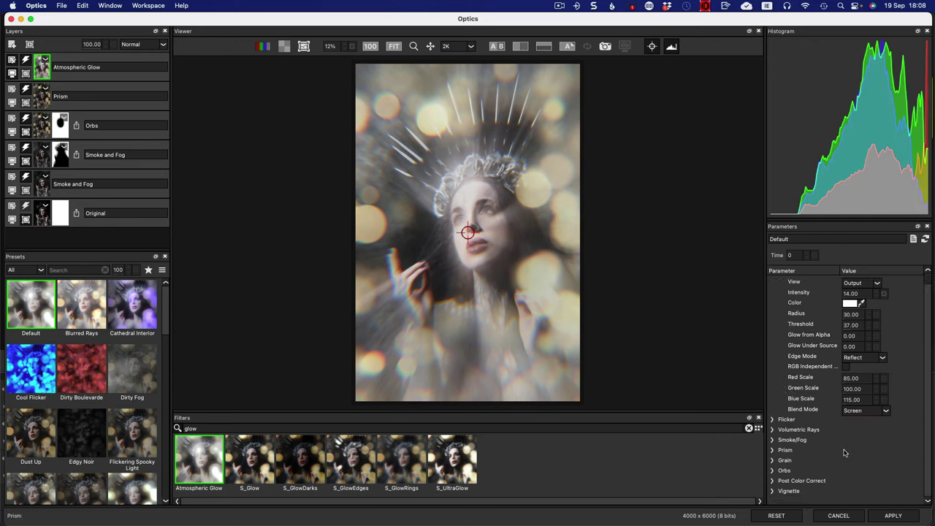